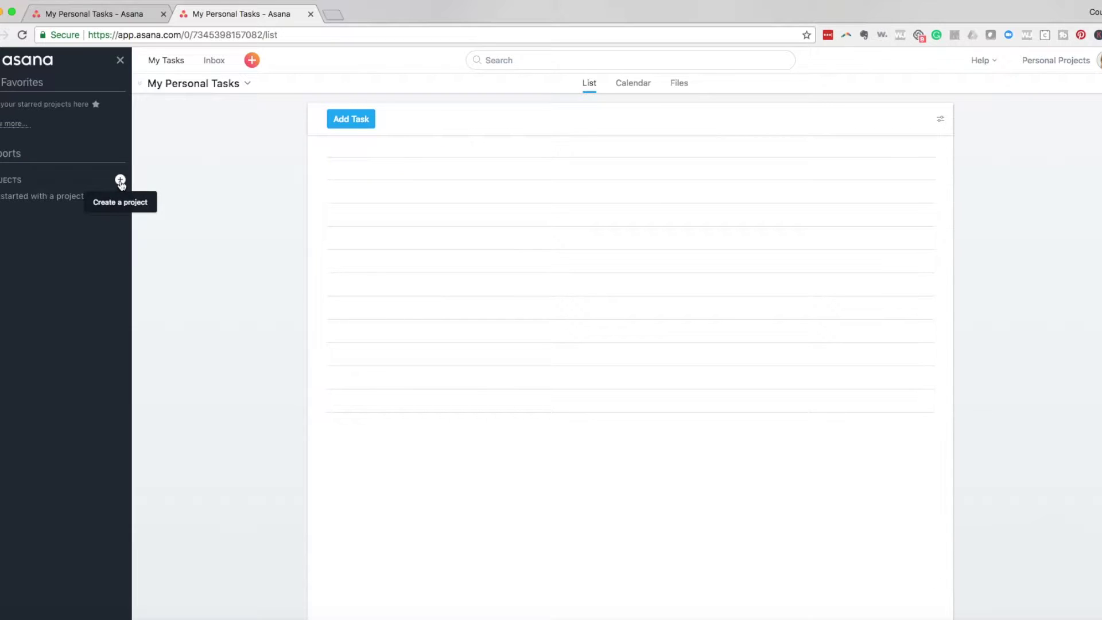
Create the List-layout project 'Test Service A' and start its first task row.
left_click(120, 181)
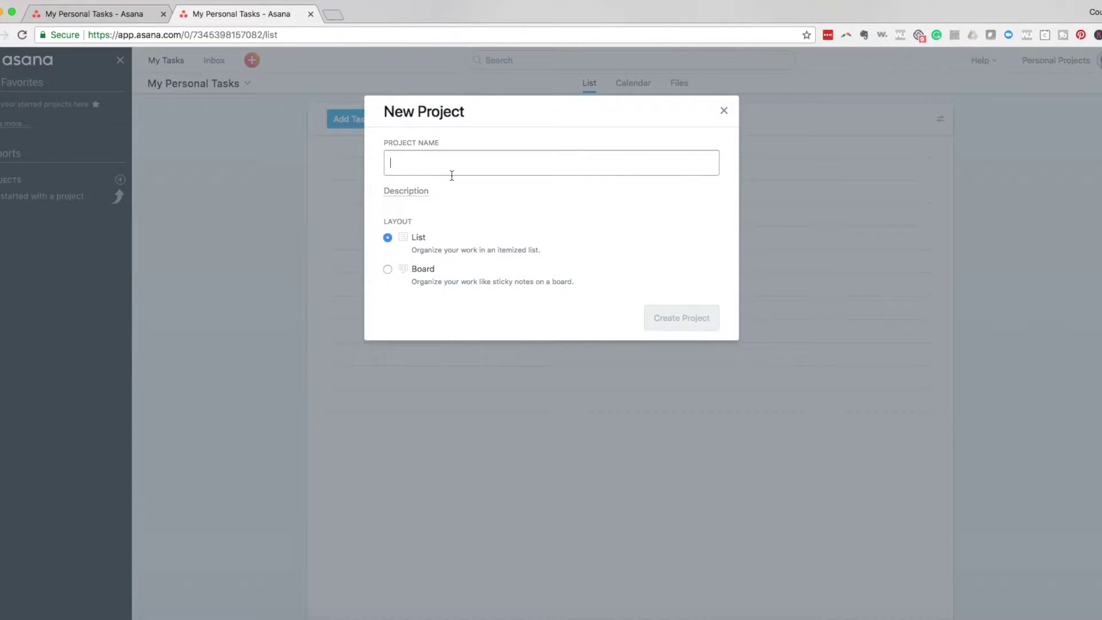
type("T")
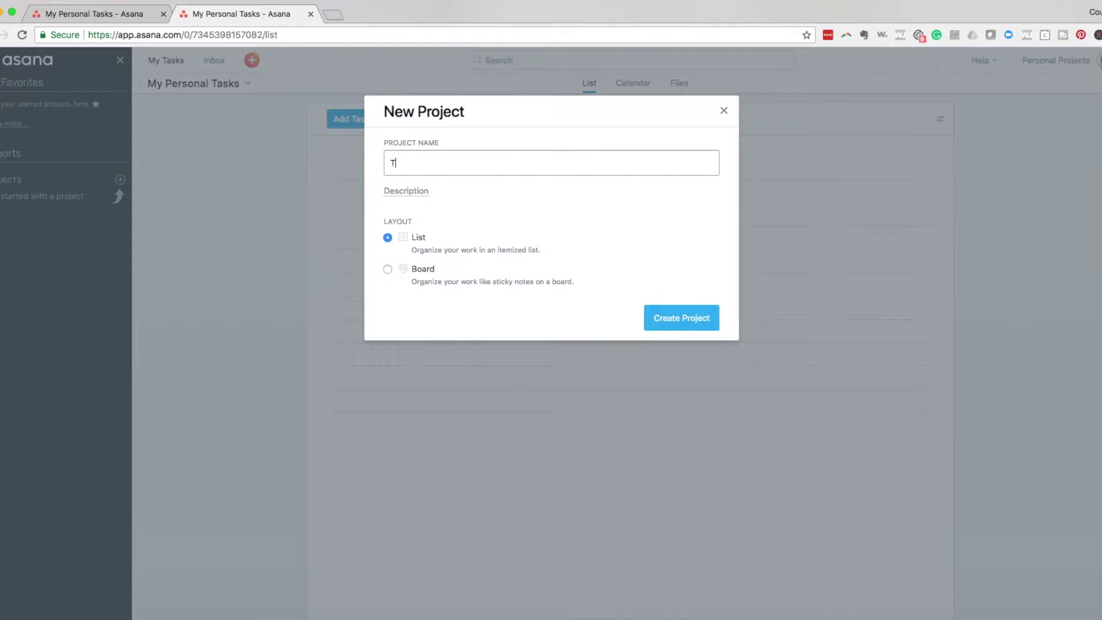
type("est Service A")
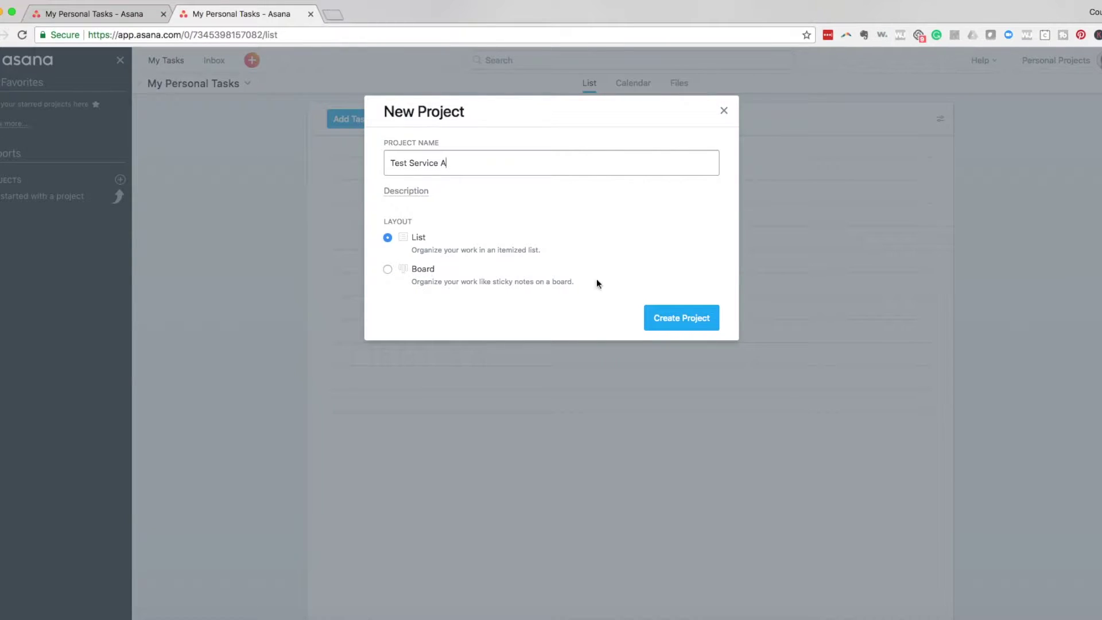
left_click(680, 320)
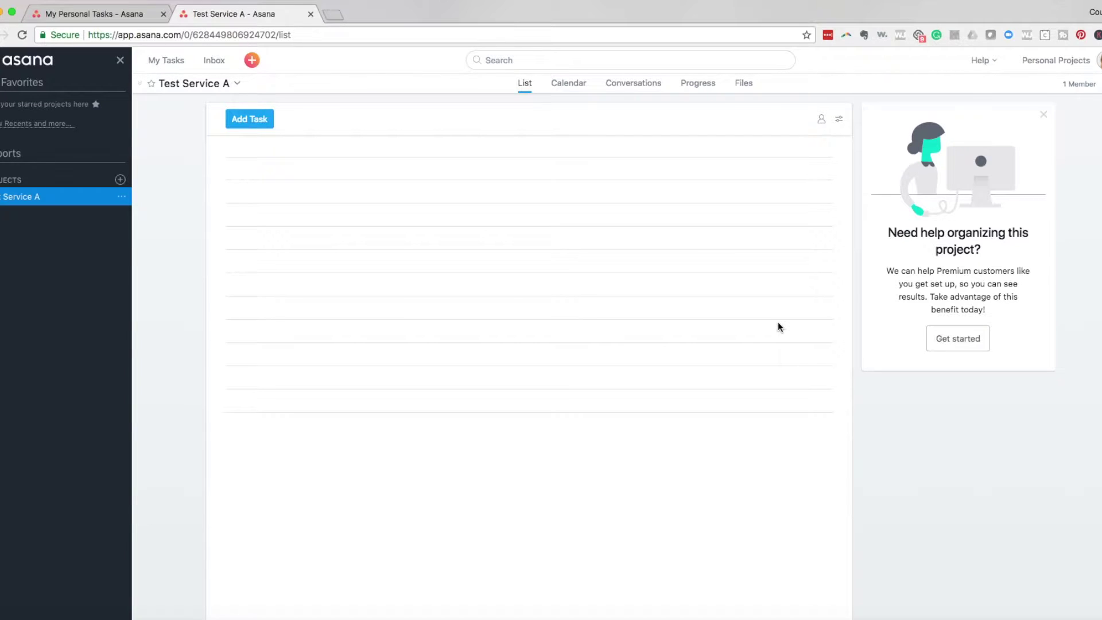
left_click(267, 125)
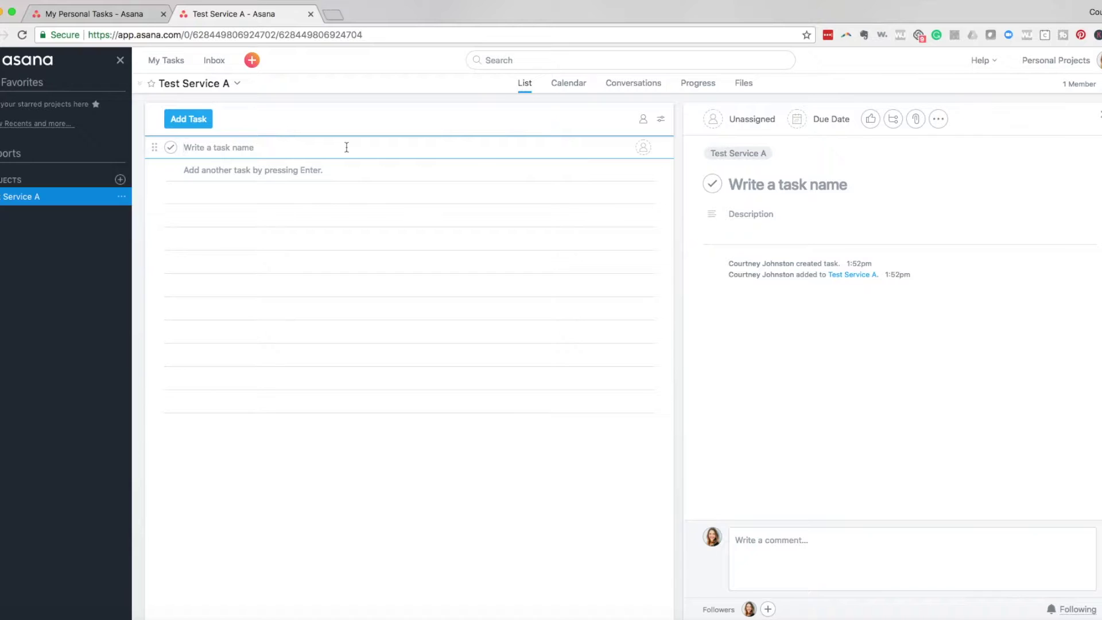
type("1,")
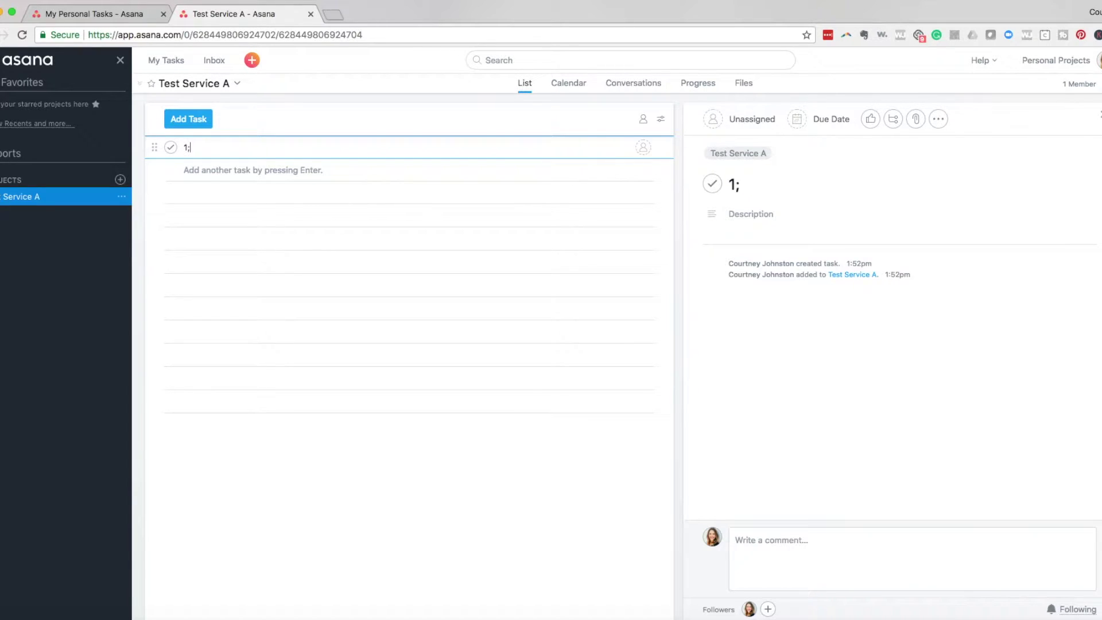
Enter '1 - Prospective Clients:' and '2 - Onboarding:' as section headers, leaving a blank row below.
key("BackSpace")
type("- Pros")
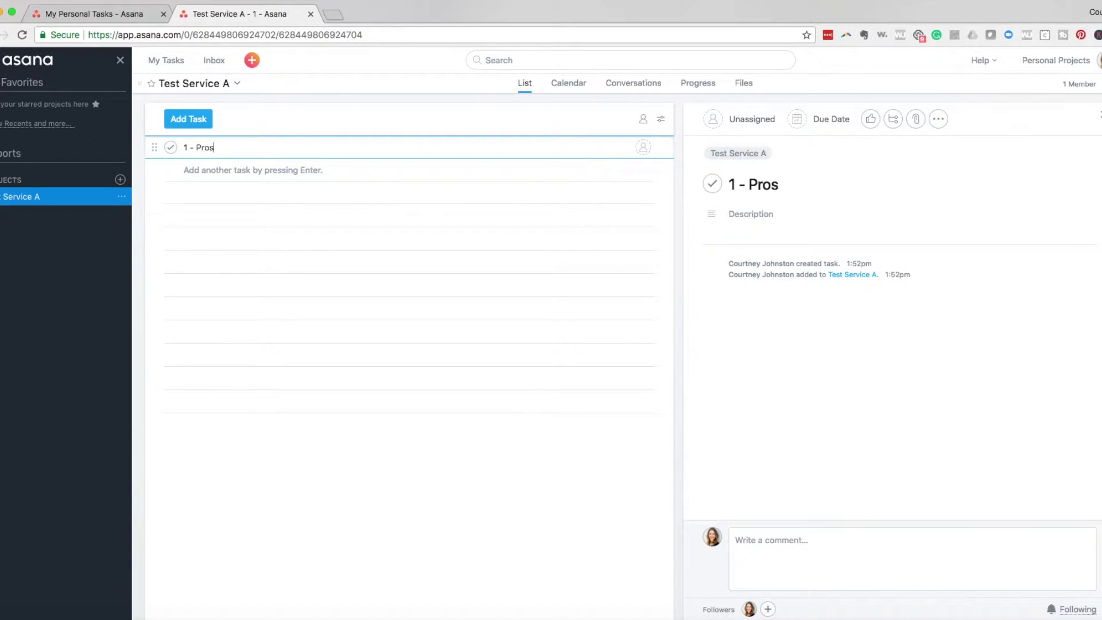
type("pecti")
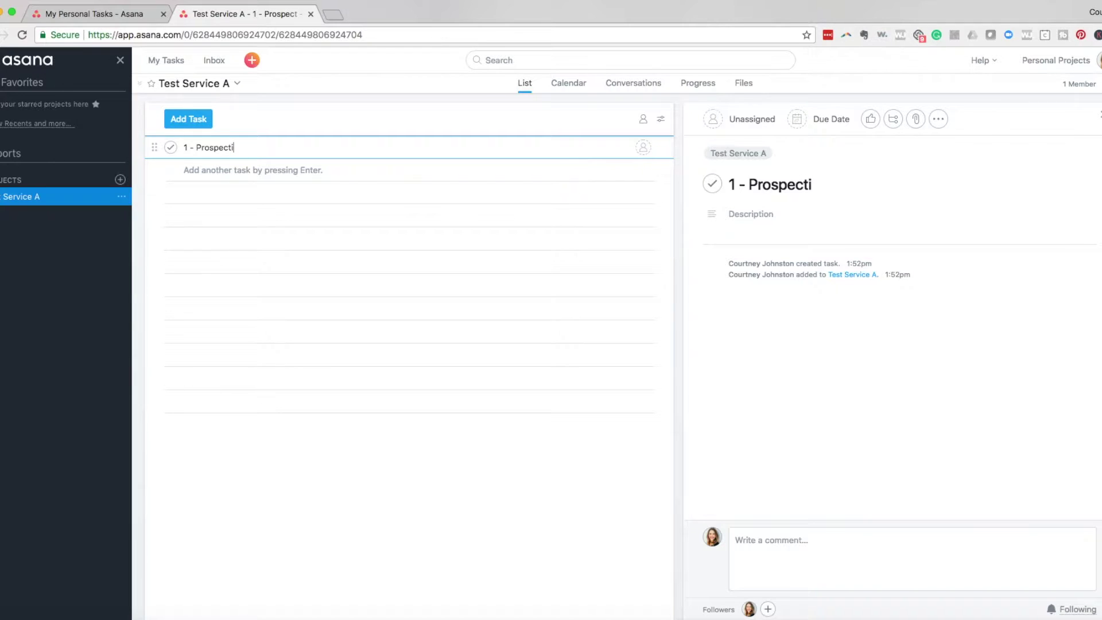
type("ve Clients")
key("Return")
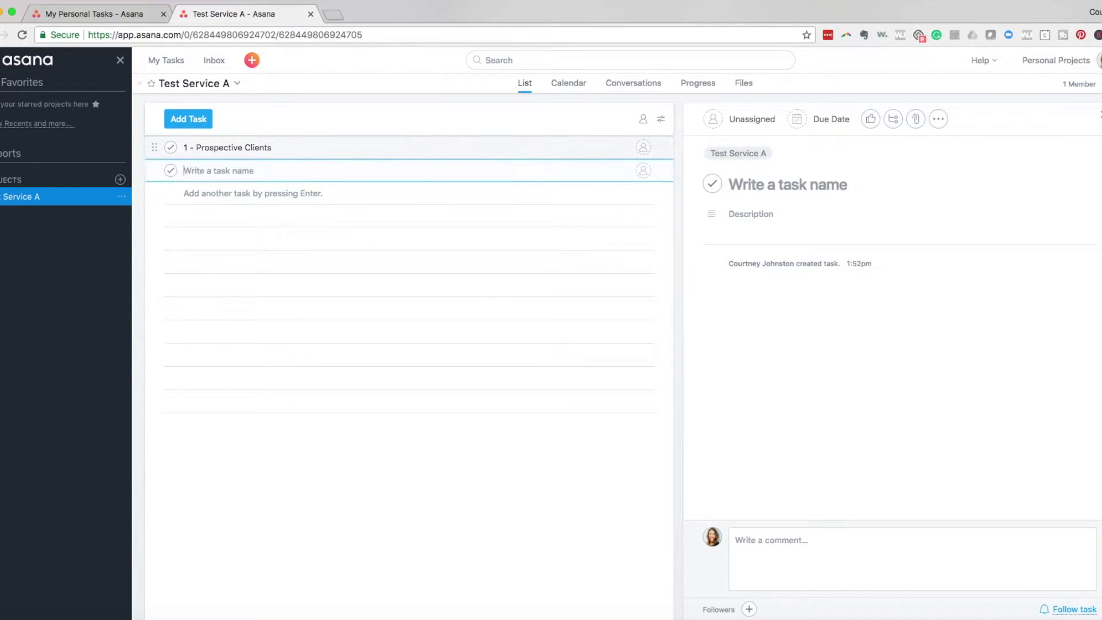
type("2 - ")
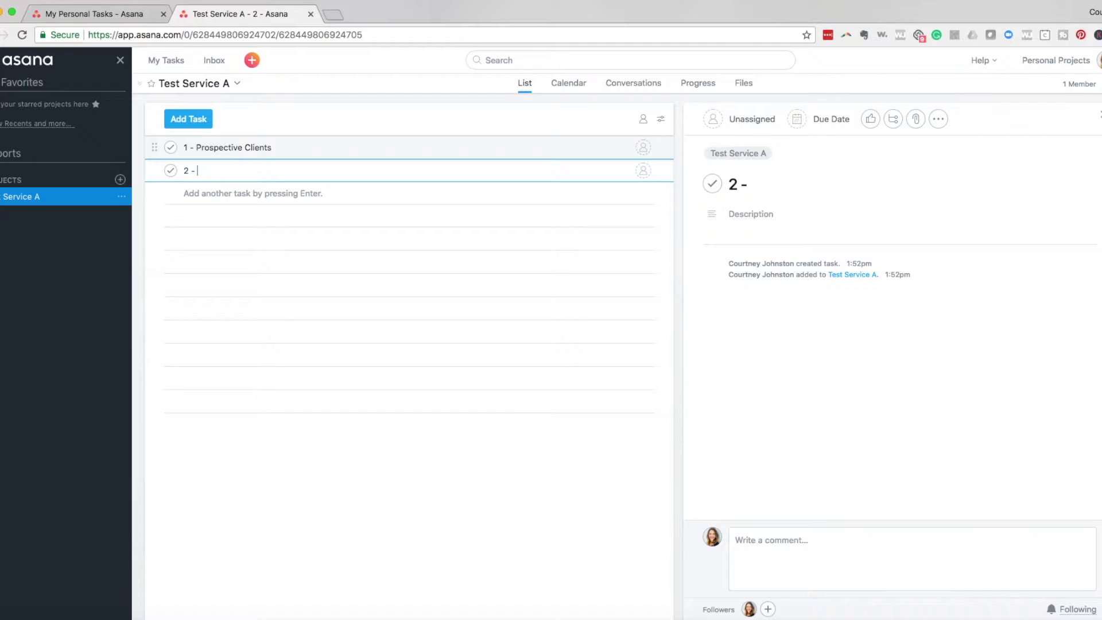
type("Onboa")
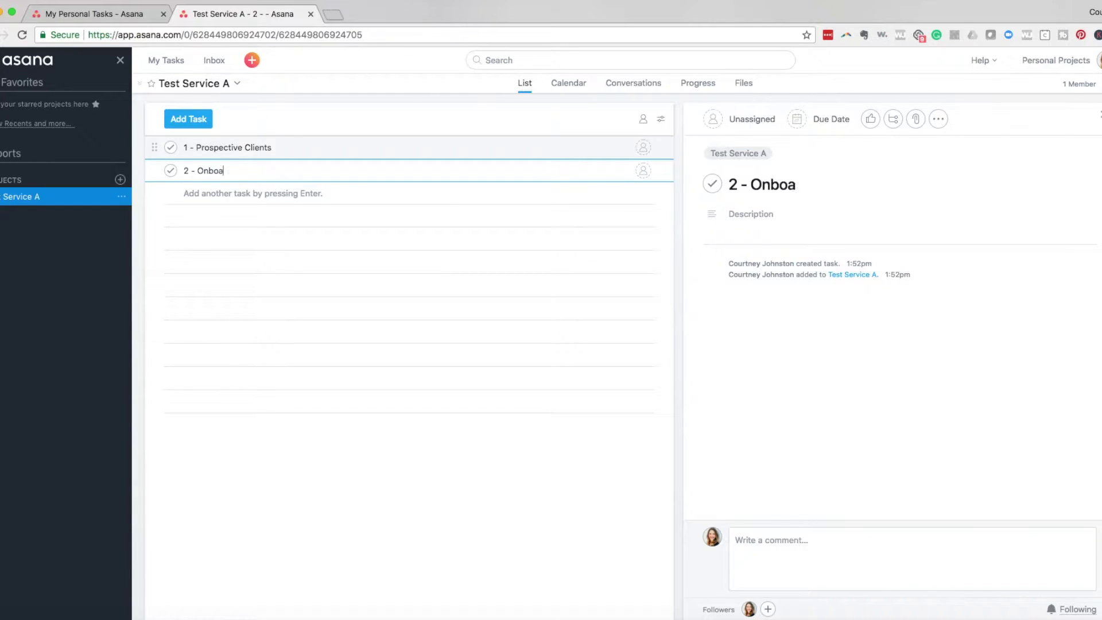
type("rding:")
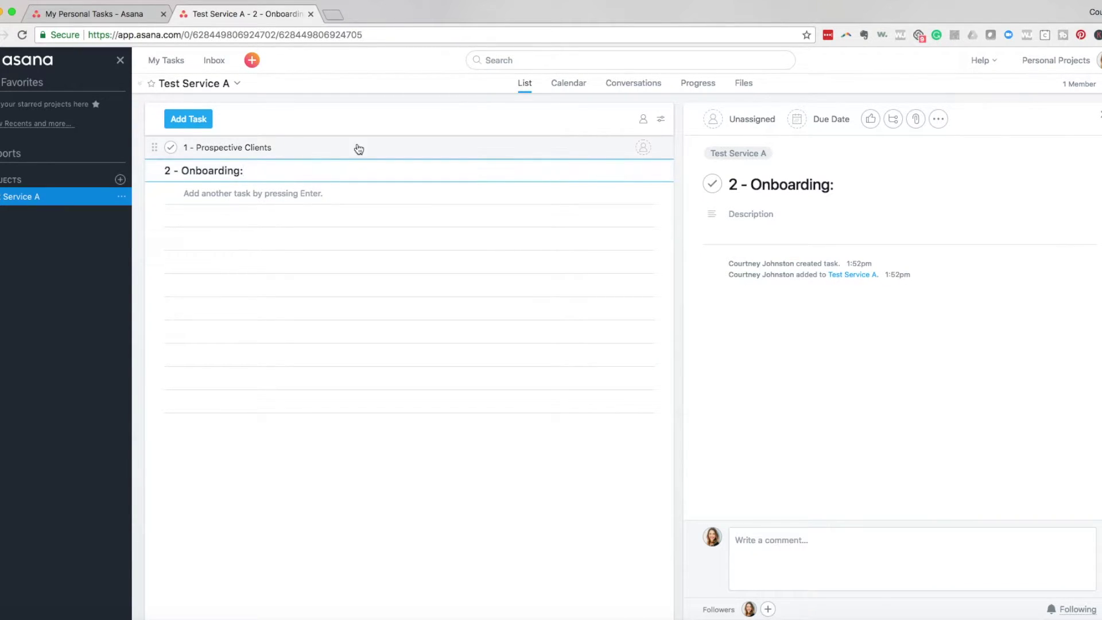
left_click(346, 145)
type(":")
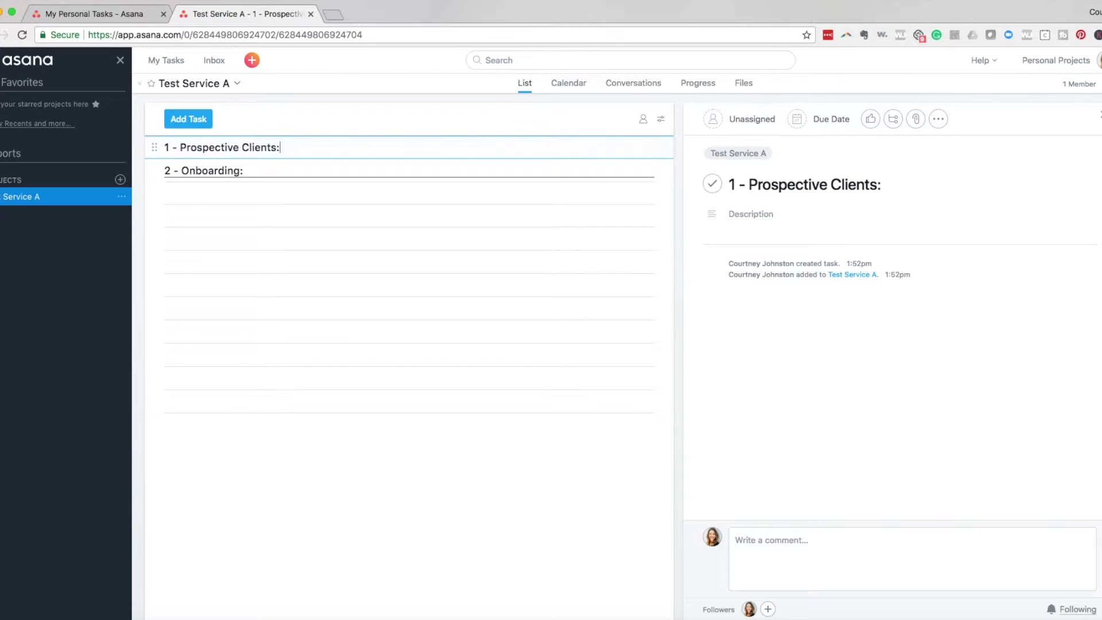
left_click(250, 171)
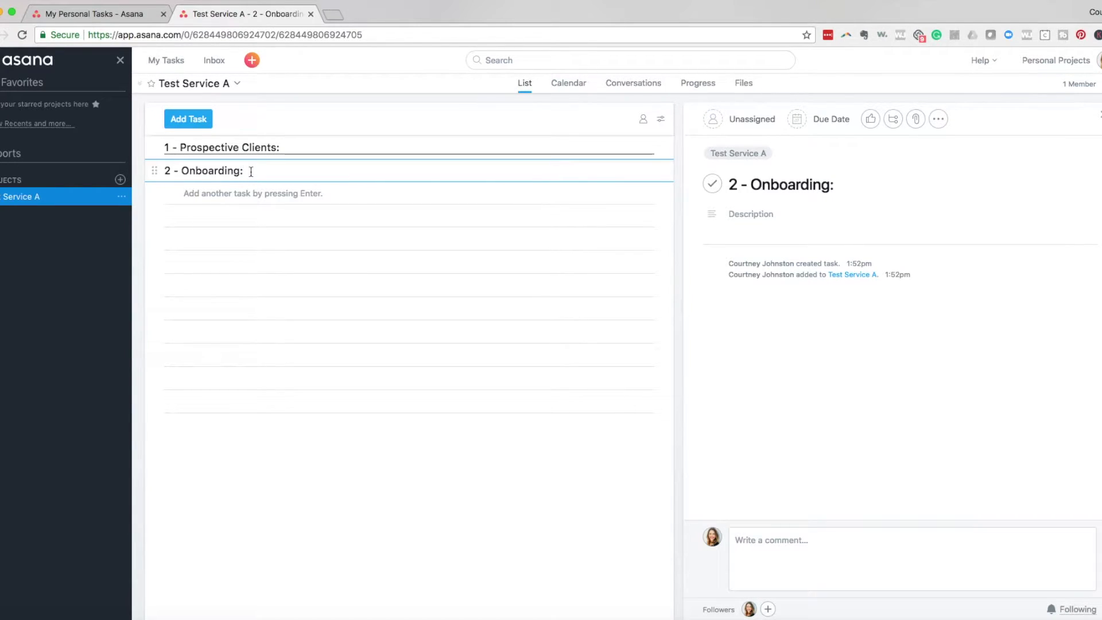
key("Return")
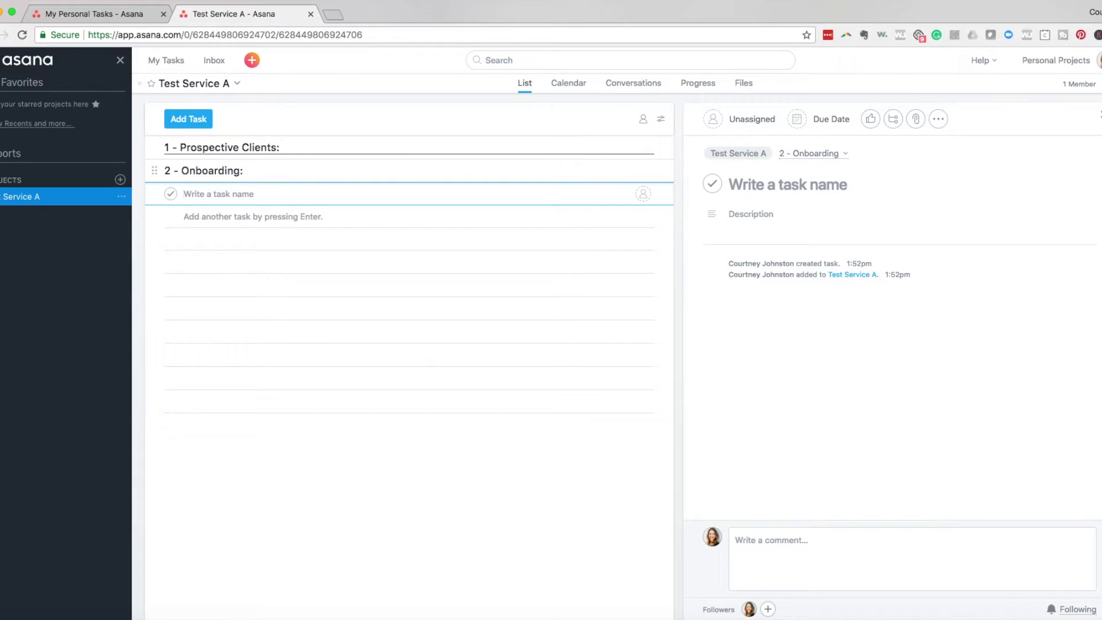
type("3 - ")
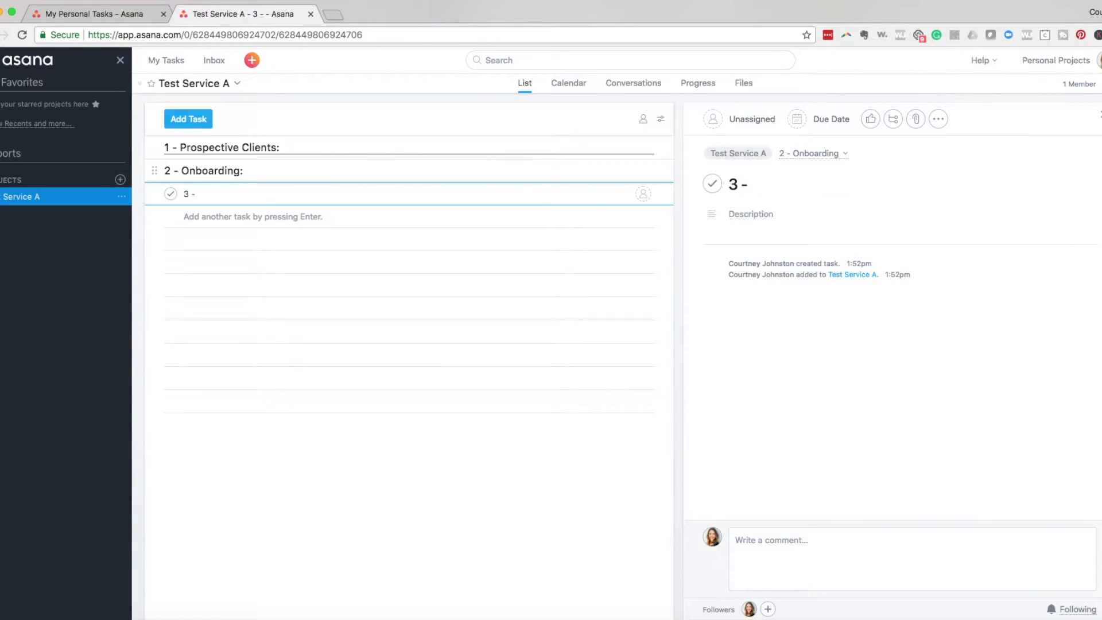
type("Servi")
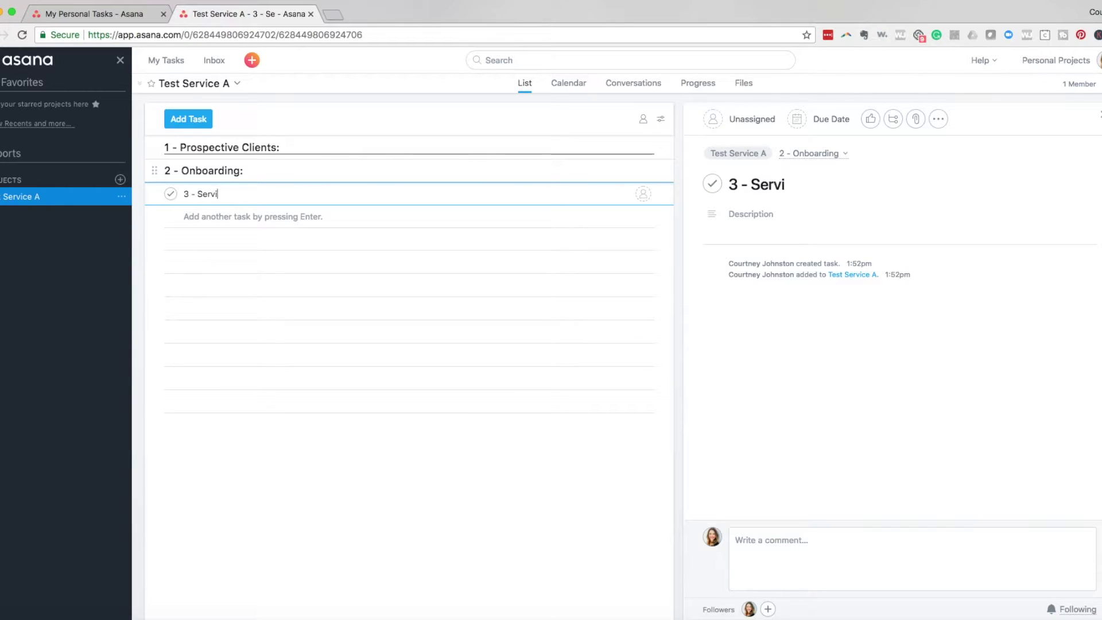
type("ce Delive")
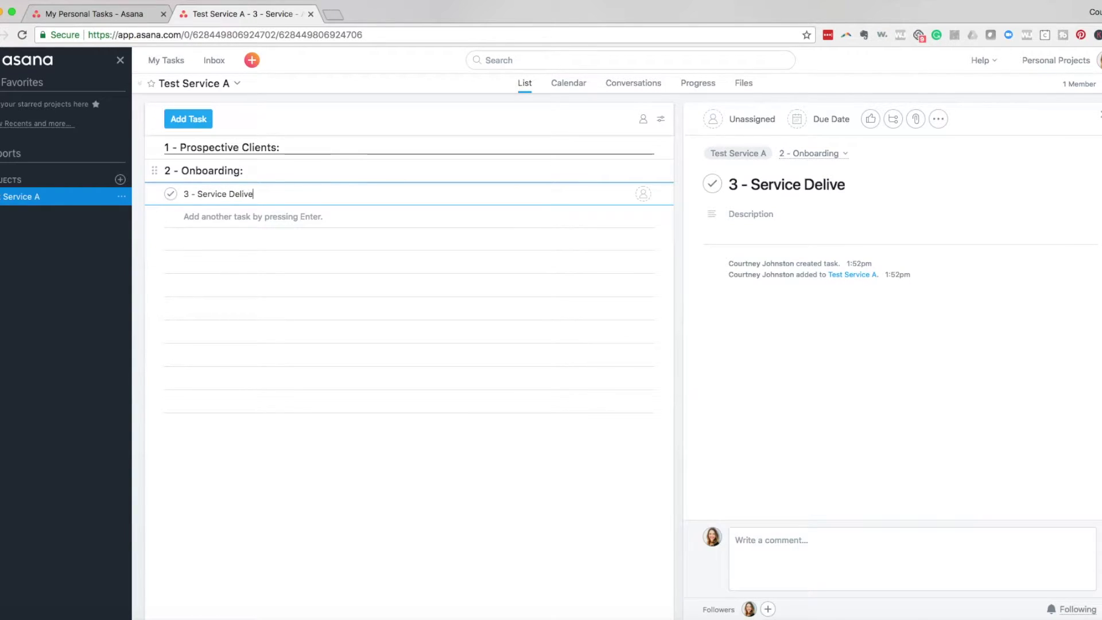
type("ry:")
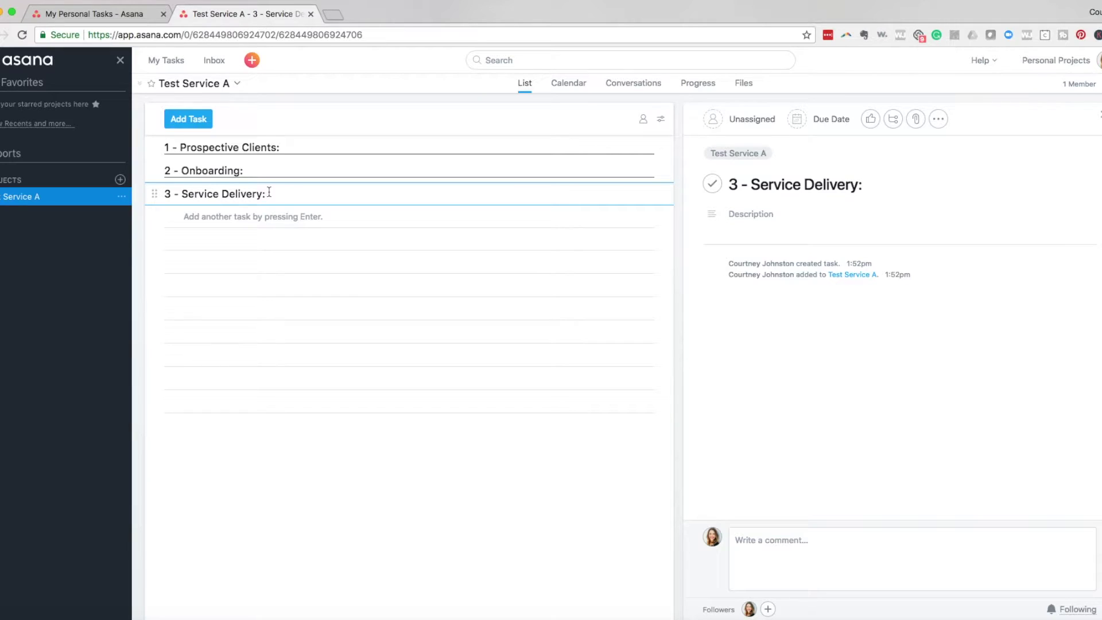
Add the headers '3 - Service Delivery:', '4- Final Deliverable:' and '5 - Testimonial:' below Onboarding.
key("Return")
type("3")
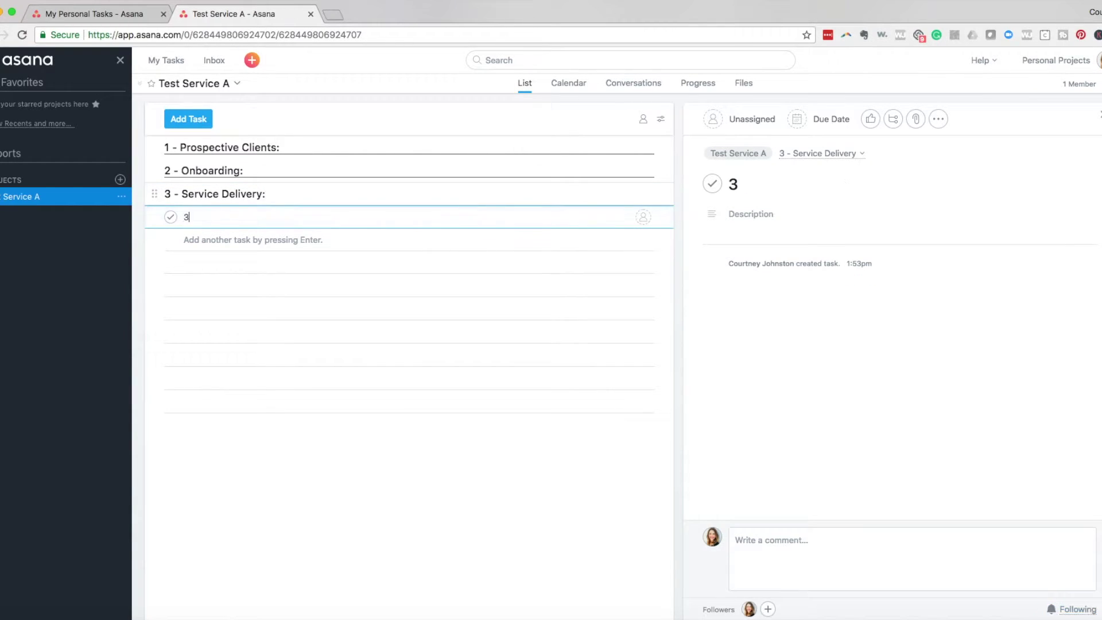
key("BackSpace")
type("4- ")
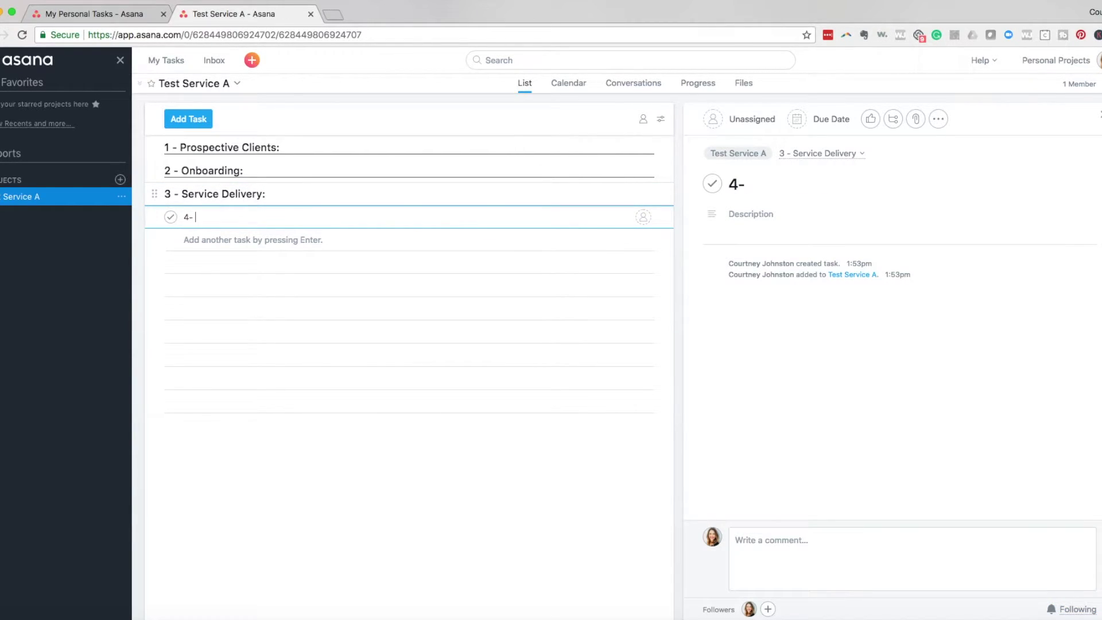
type("Final Deliver")
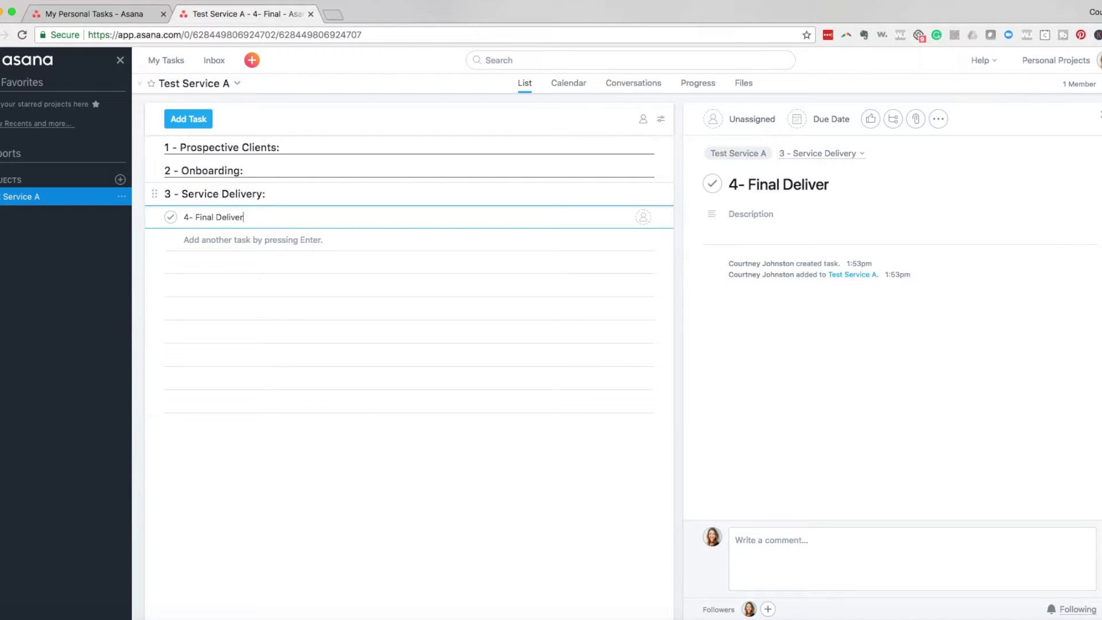
type("able:")
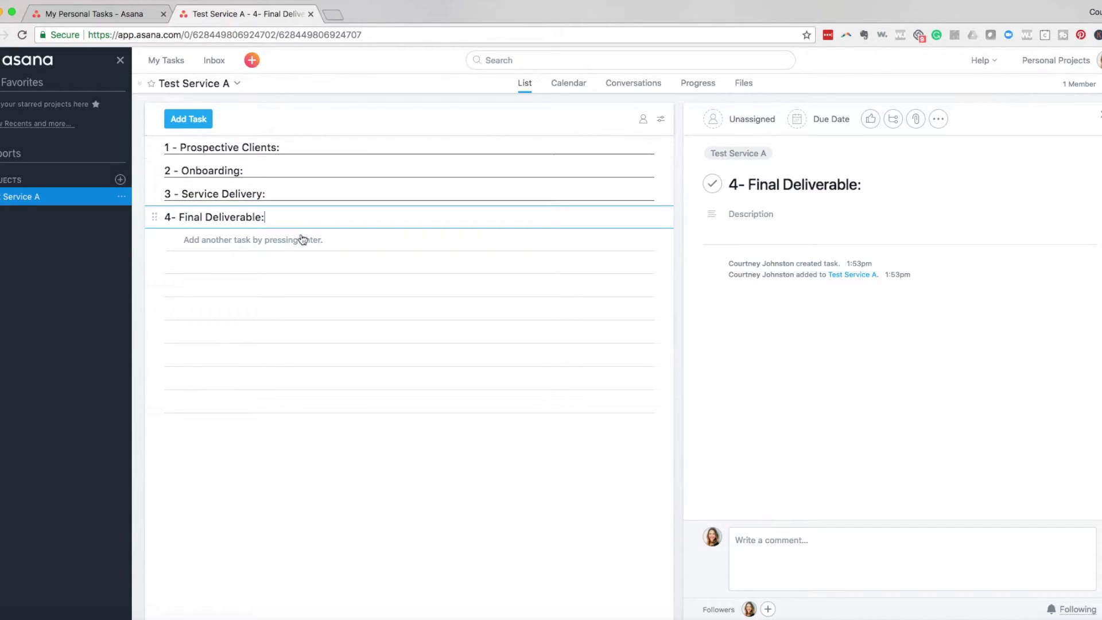
key("Return")
type("5 ")
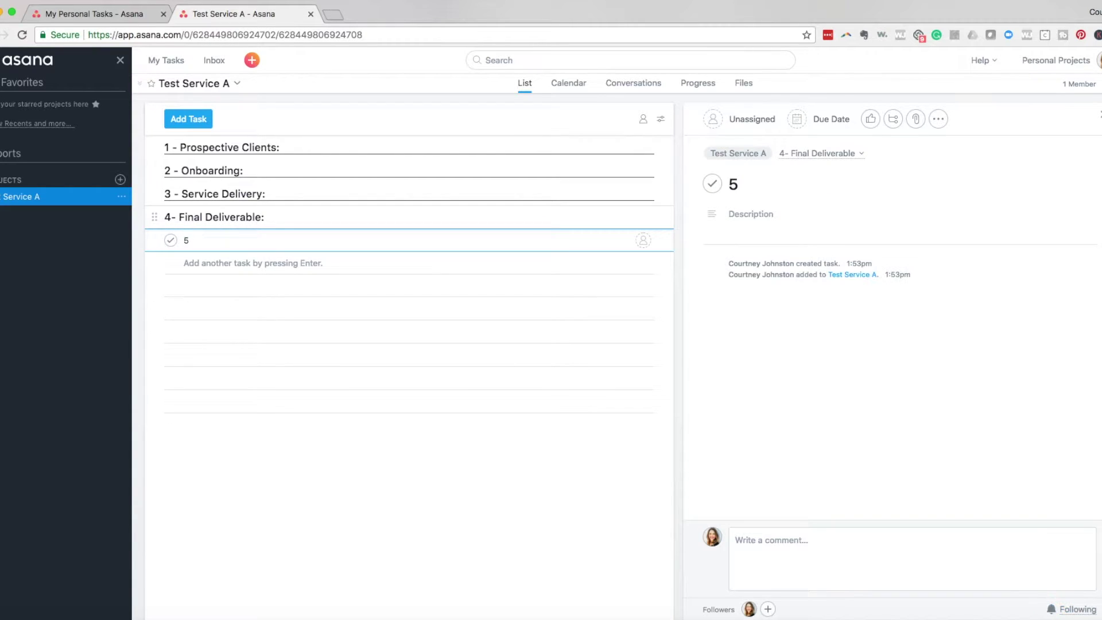
type("- Testimo")
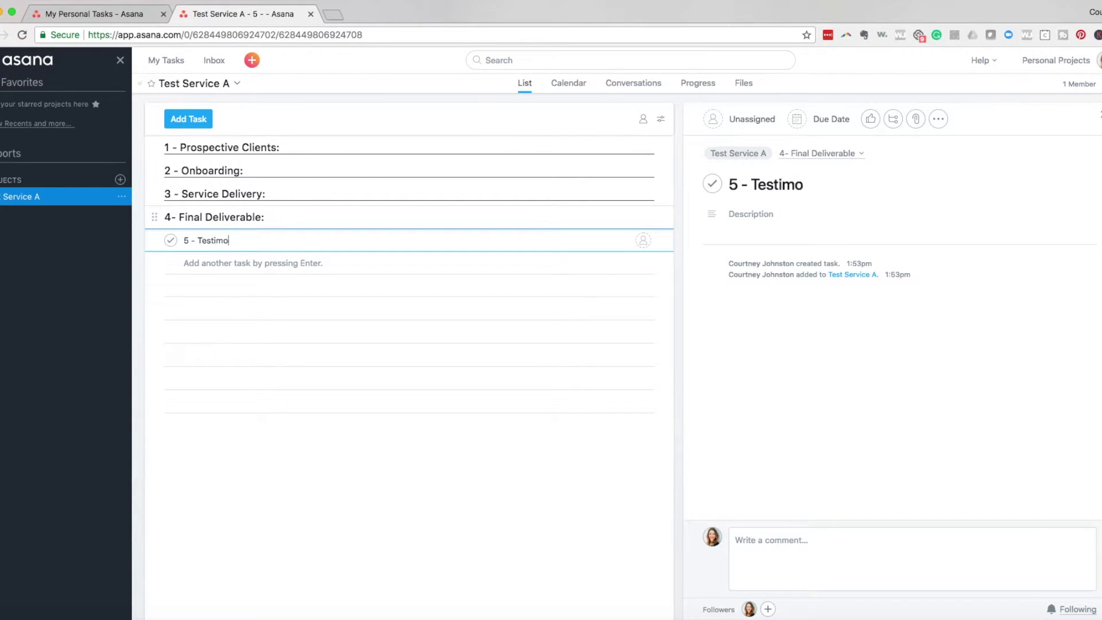
type("nial:")
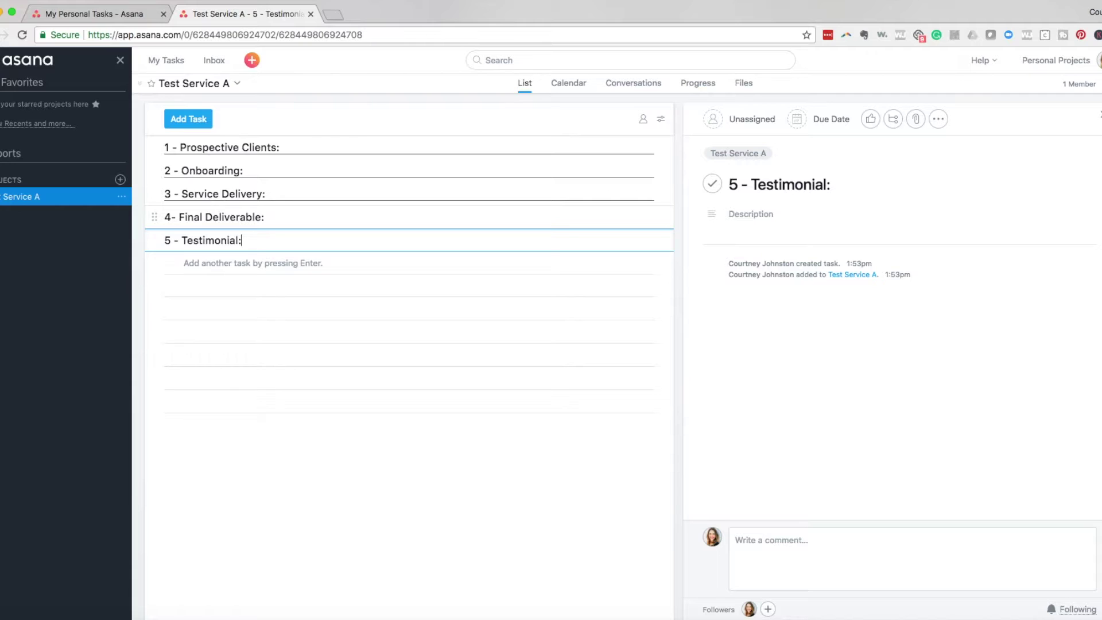
Enter client tasks Susie Q and Jeremy R (Prospective Clients) and Petra N (Service Delivery).
left_click(294, 148)
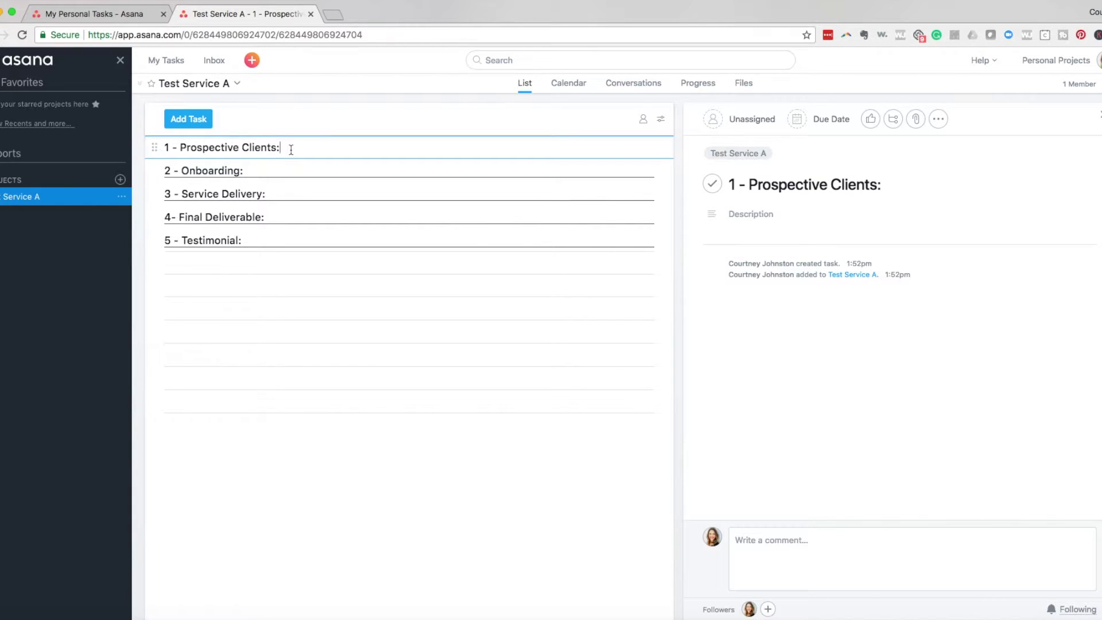
key("Return")
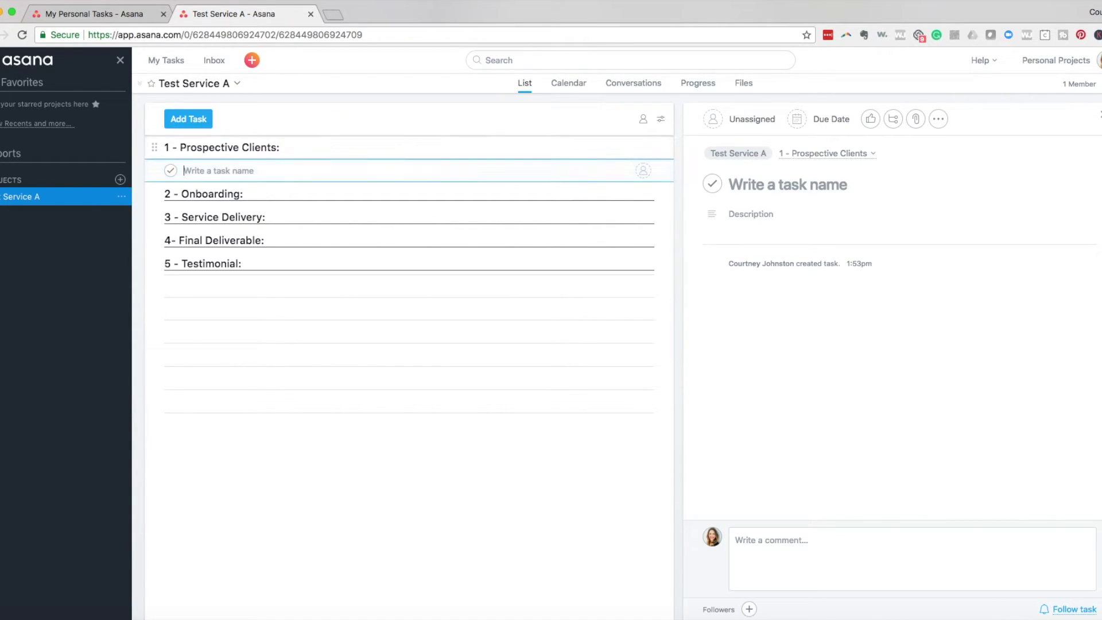
type("Su")
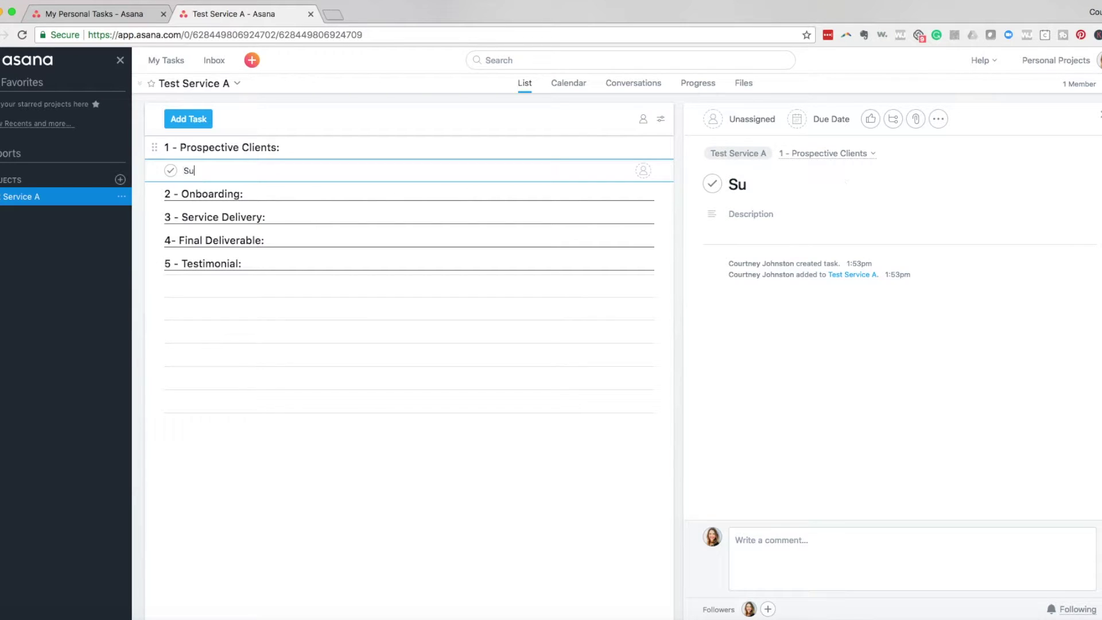
type("sie Q")
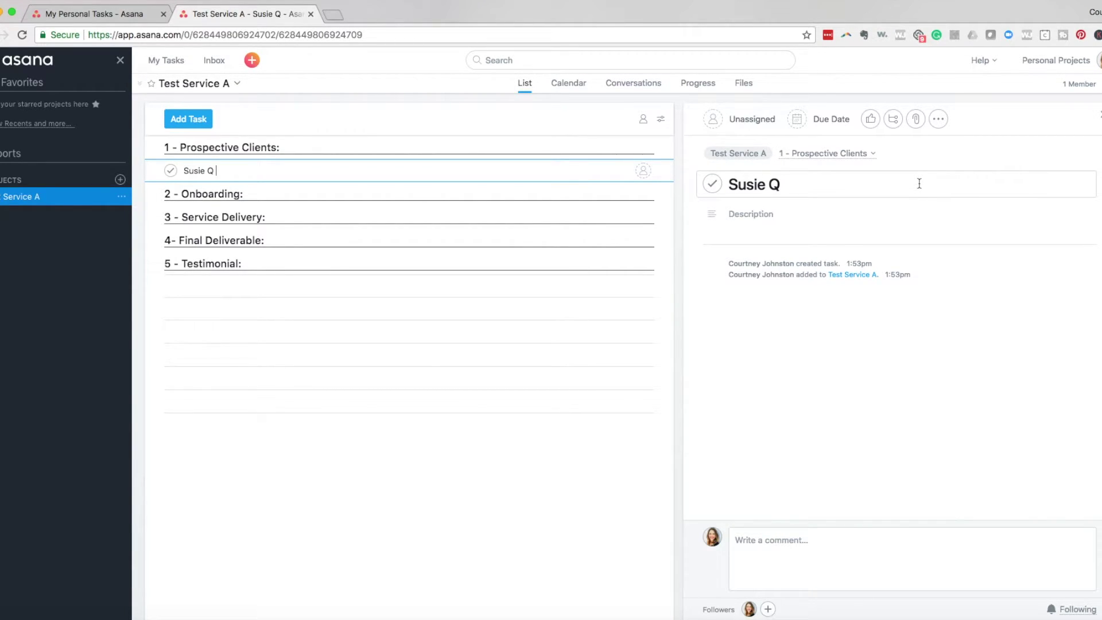
mouse_move(243, 182)
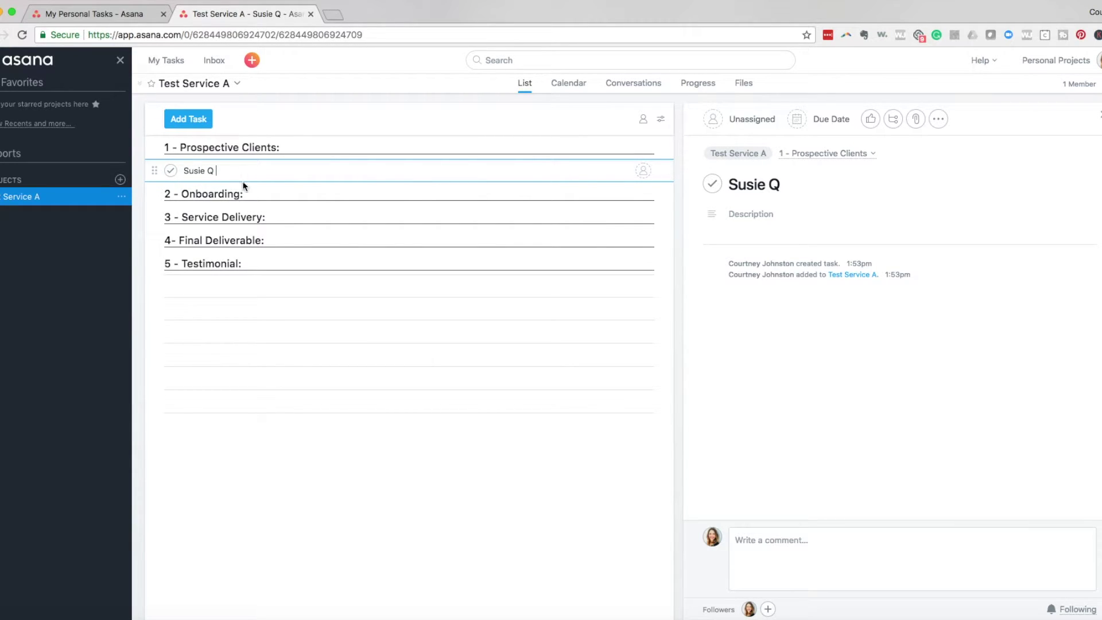
key("Return")
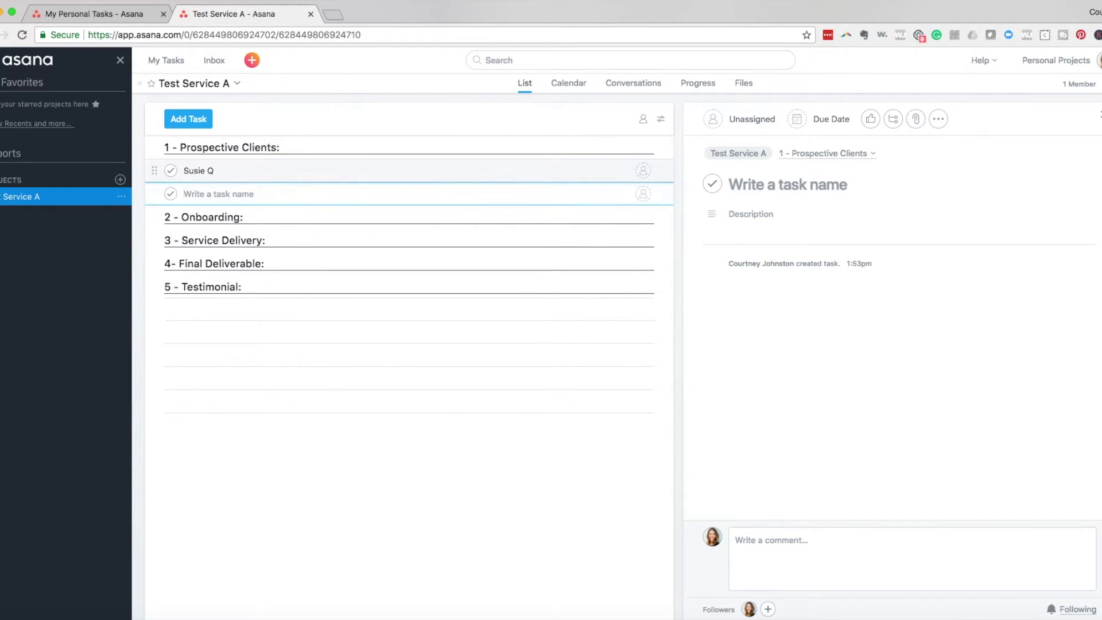
type("Jeremy R")
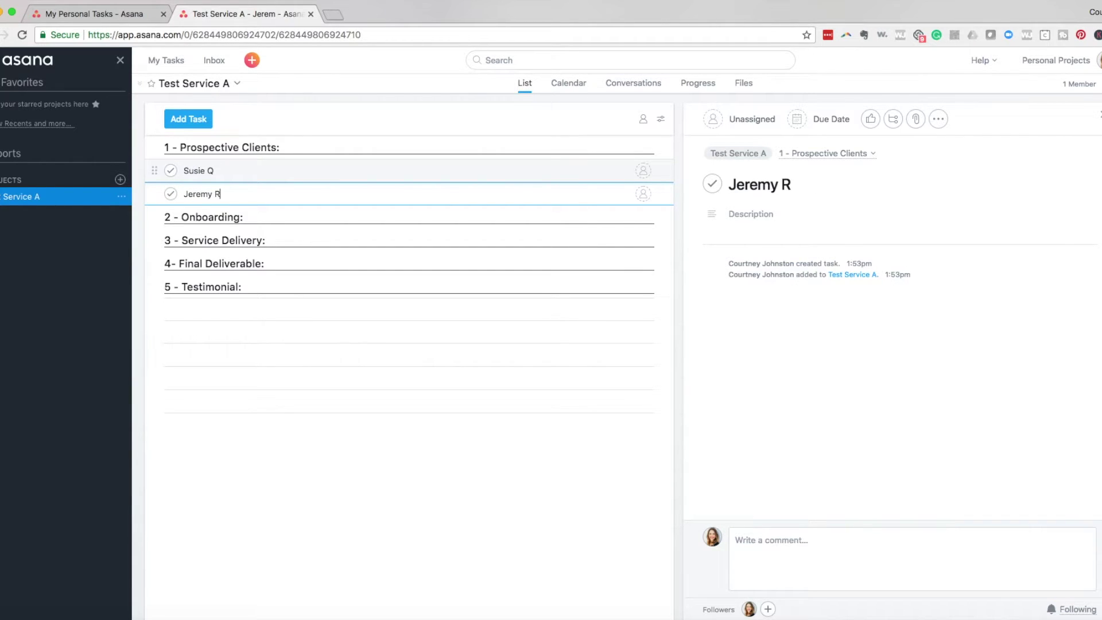
left_click(276, 242)
key("Return")
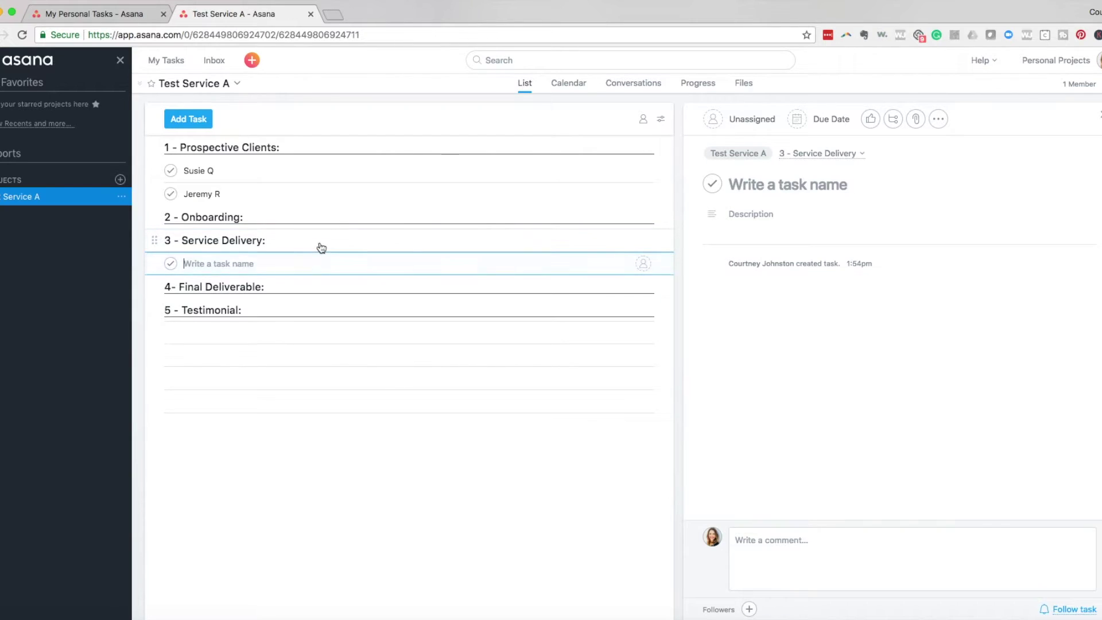
type("Petra ")
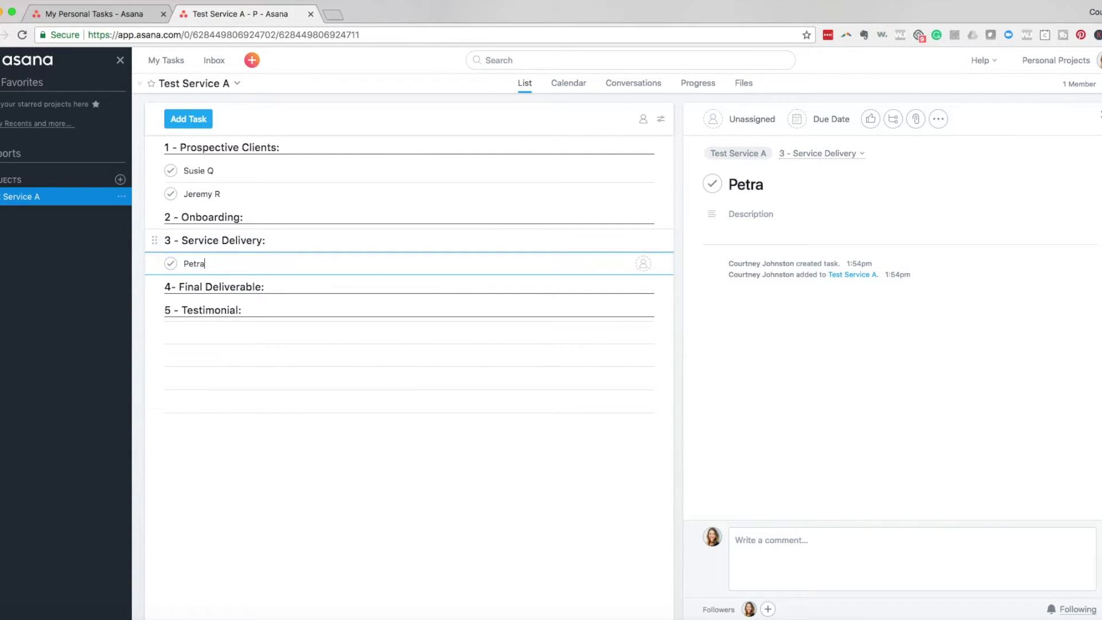
type("N")
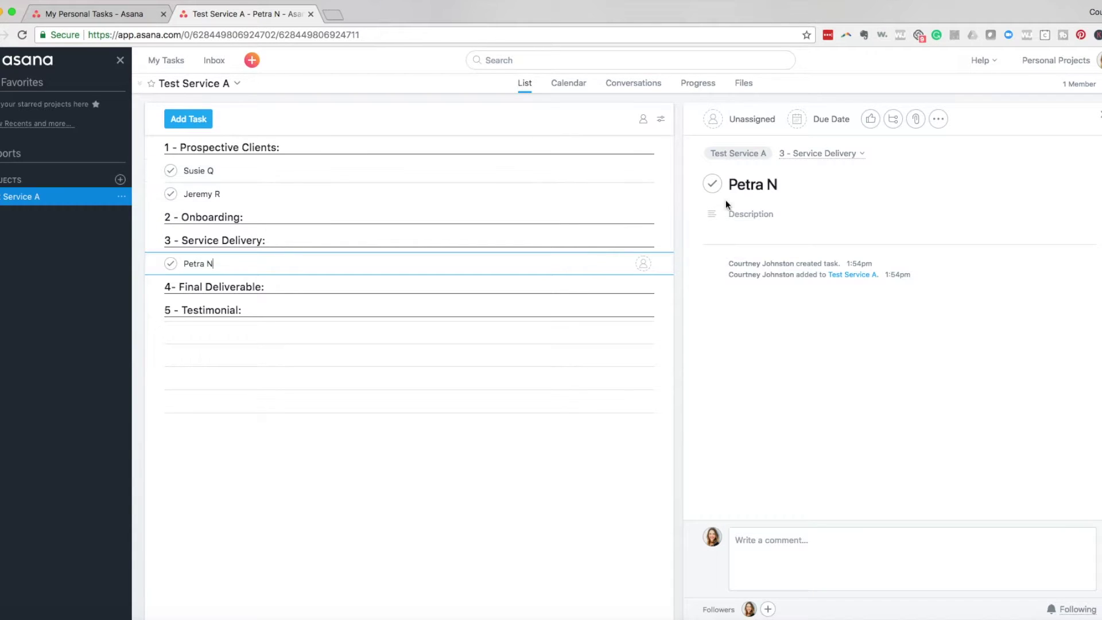
left_click(311, 169)
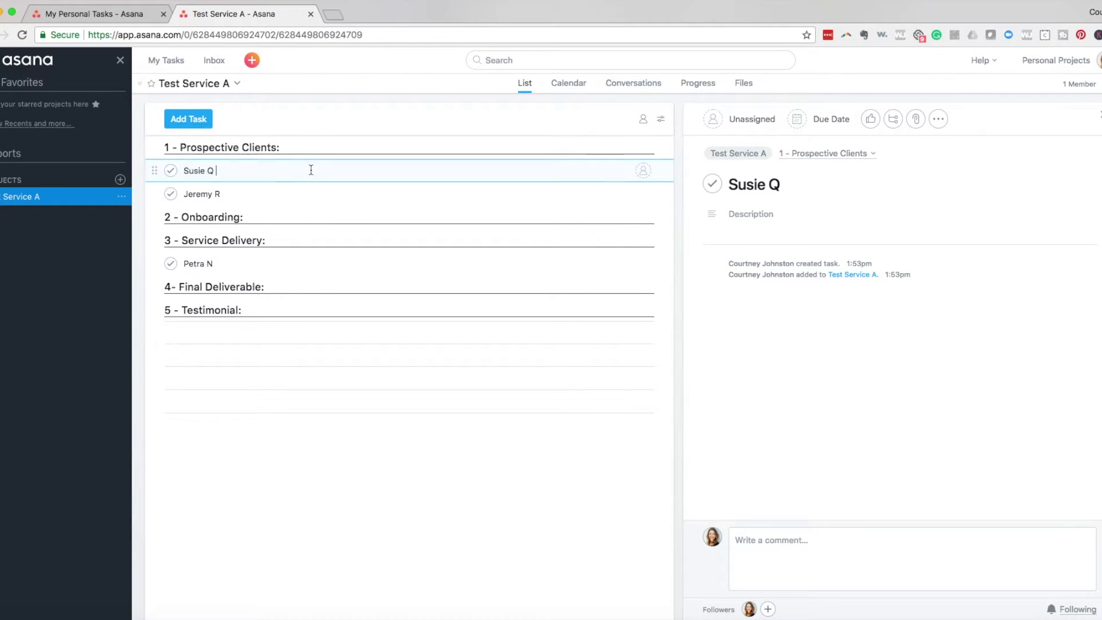
Write 'Email address' and 'Notes about the client' on separate lines in Susie Q's description.
left_click(774, 215)
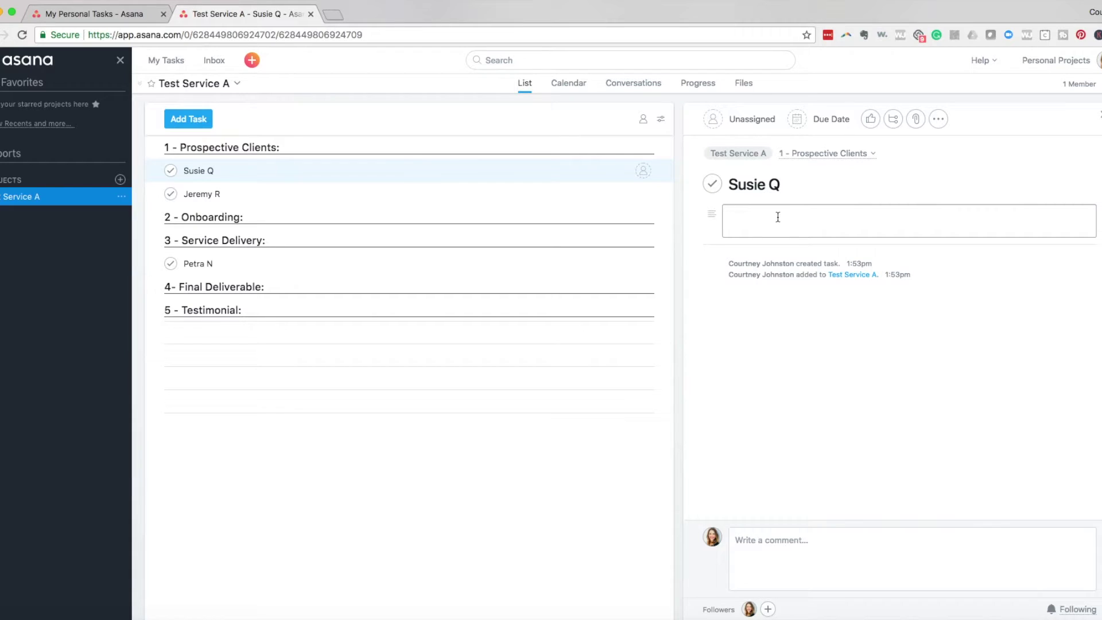
type("Email addres")
type("s")
key("Return")
type("Notes about t")
type("he client")
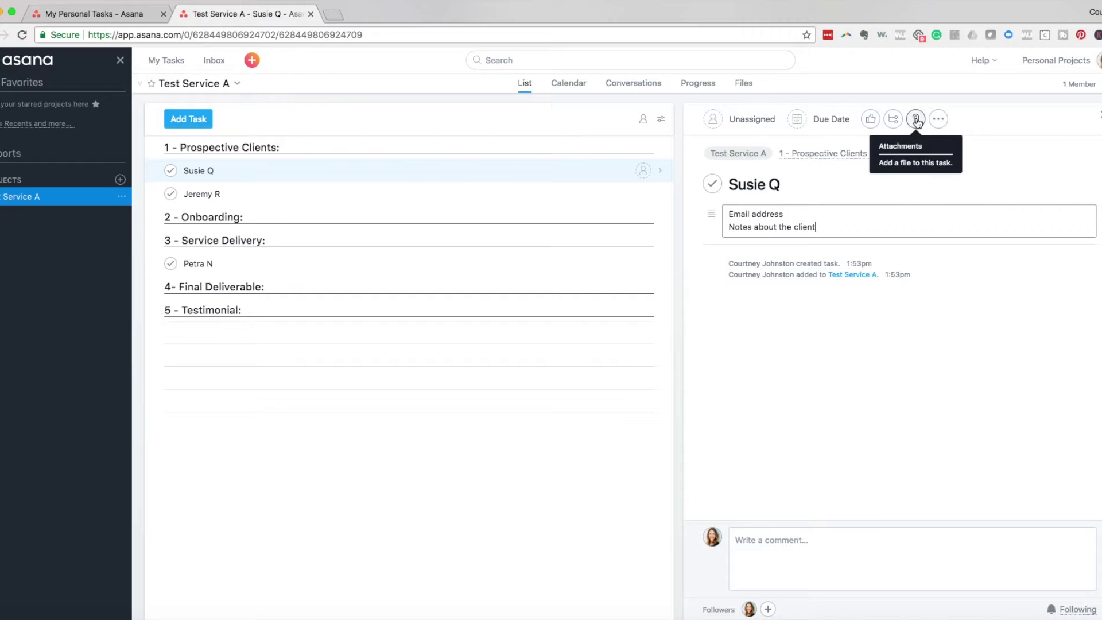
left_click(916, 122)
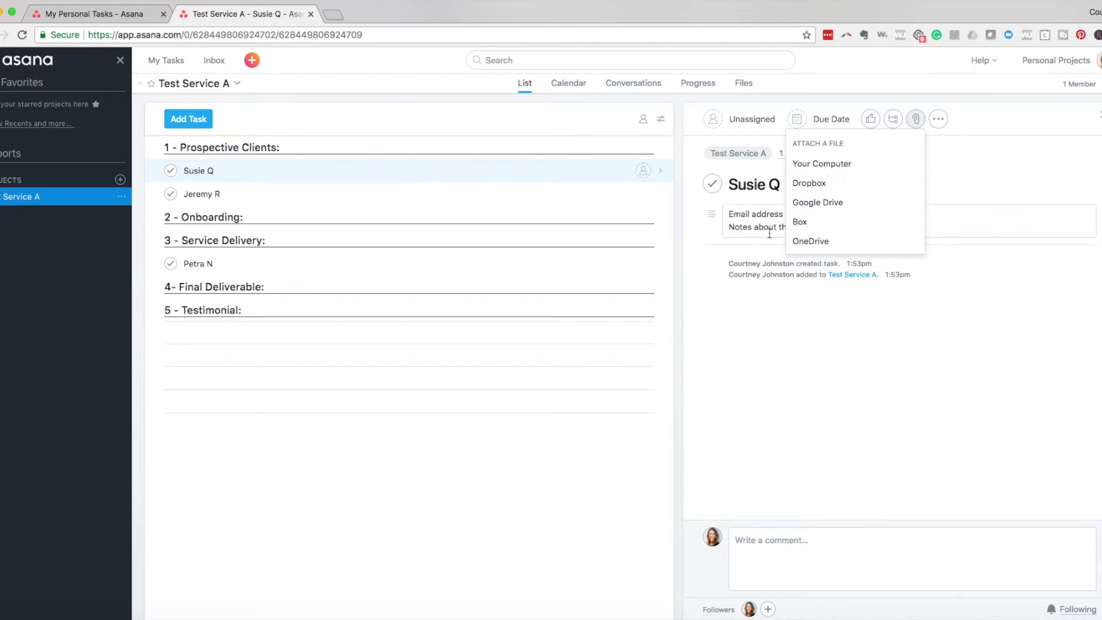
left_click(708, 311)
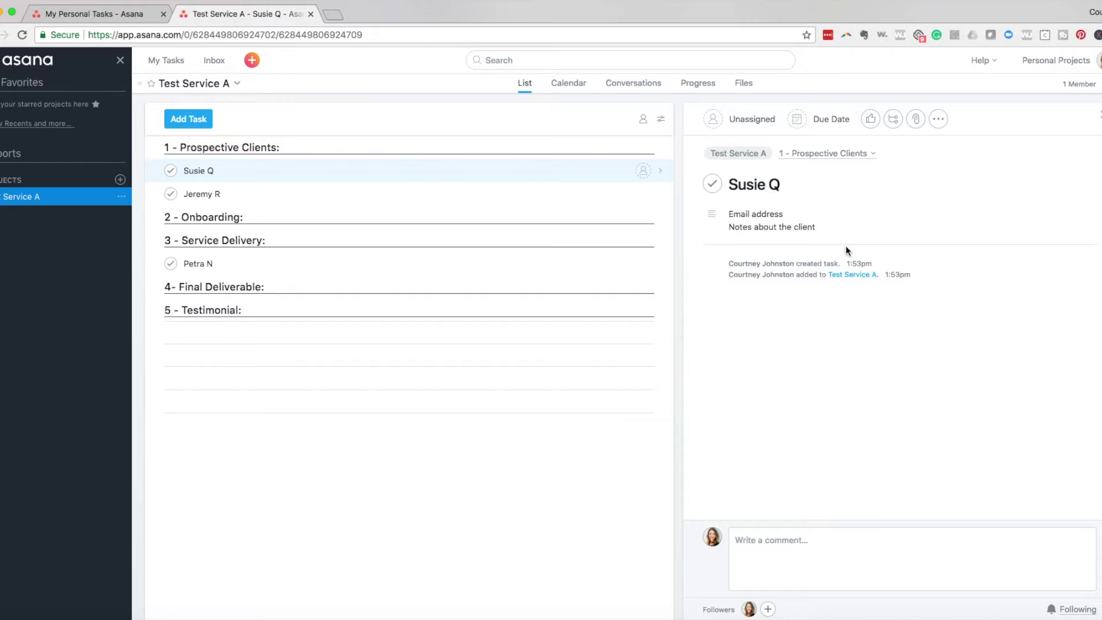
mouse_move(642, 171)
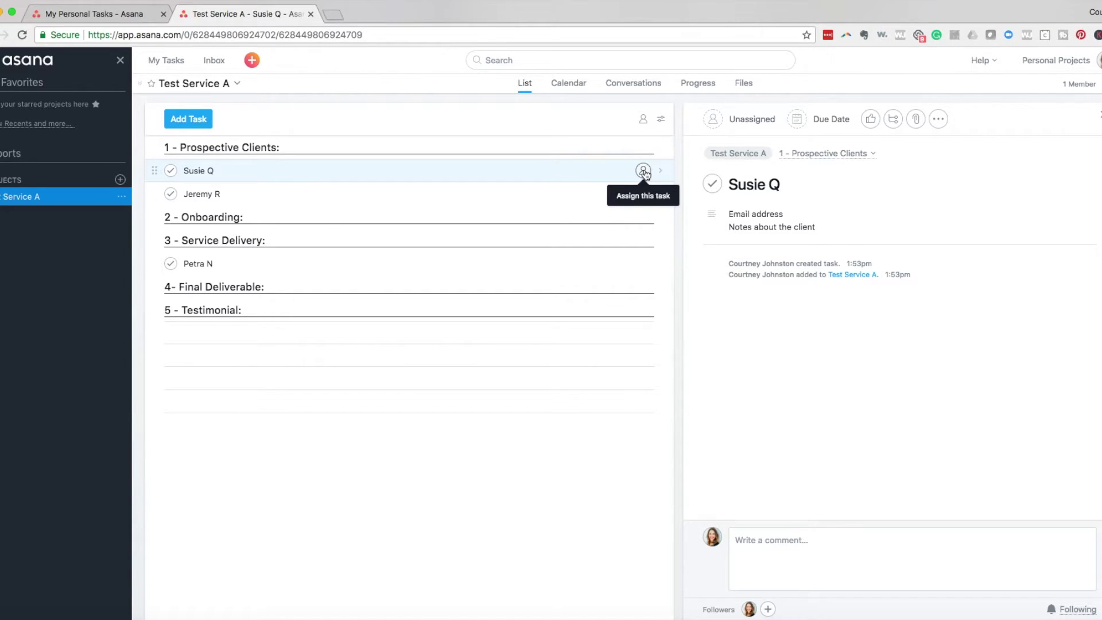
Assign Susie Q to yourself (Courtney Johnston) and set its due date to April 19.
left_click(643, 173)
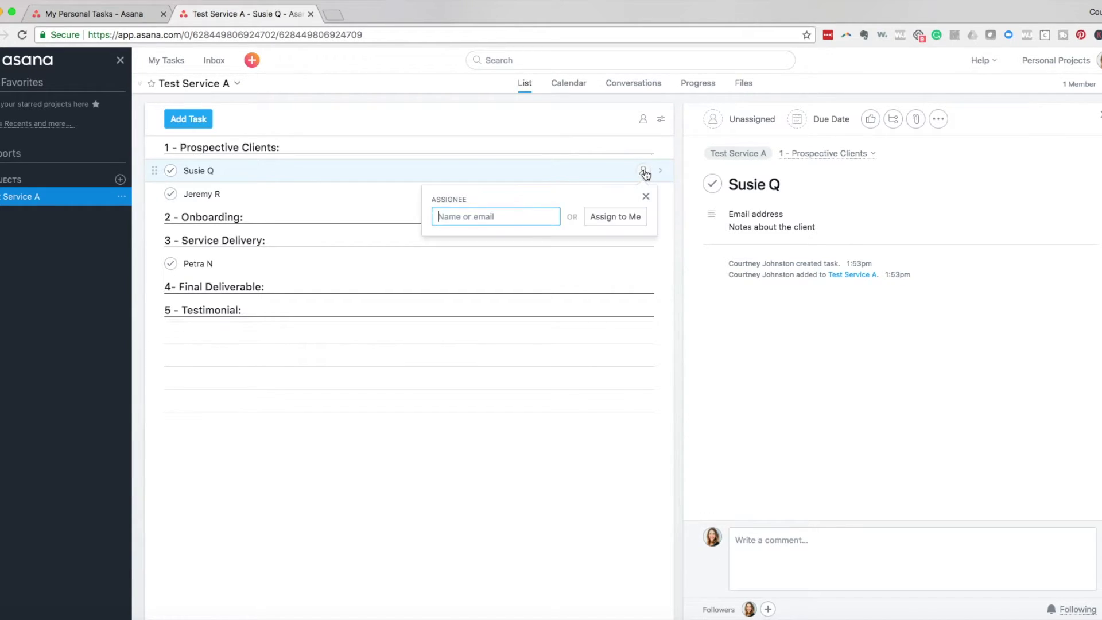
left_click(616, 218)
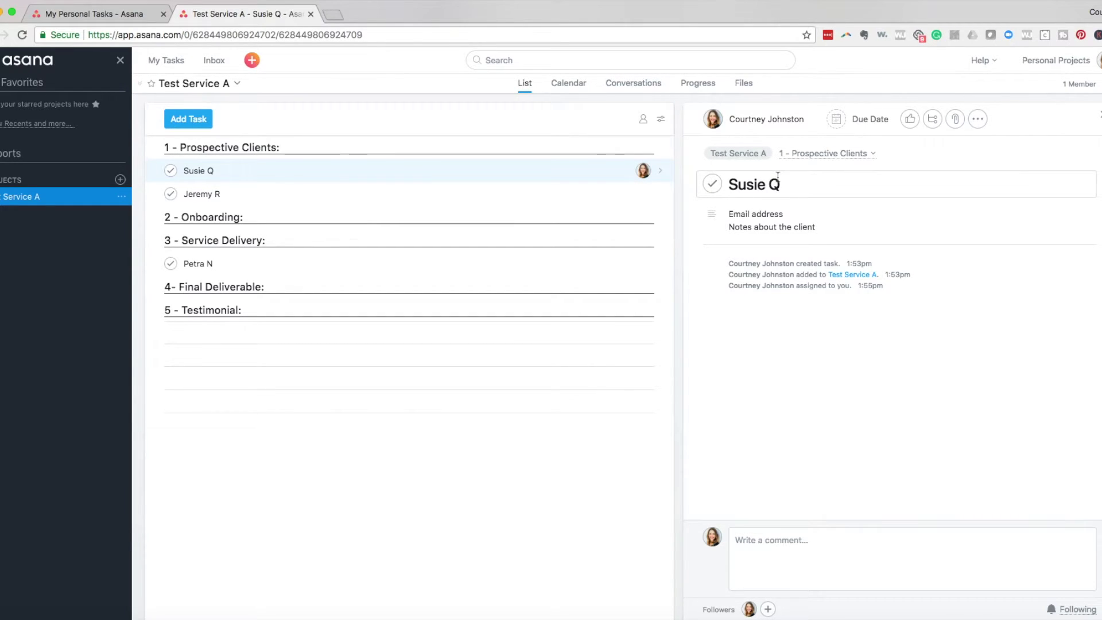
left_click(864, 118)
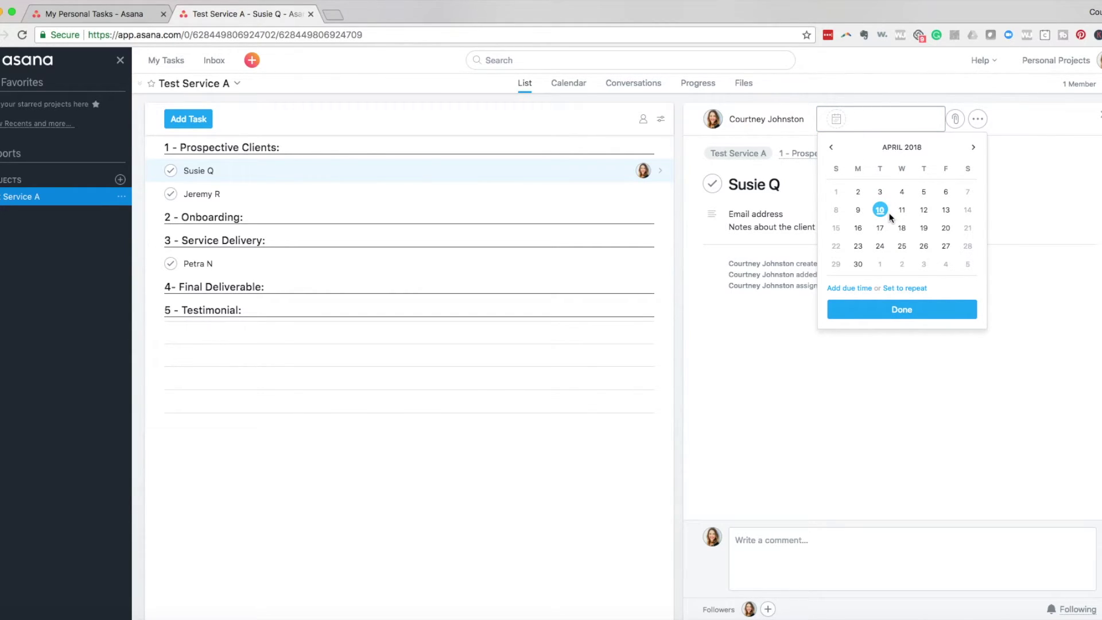
left_click(923, 227)
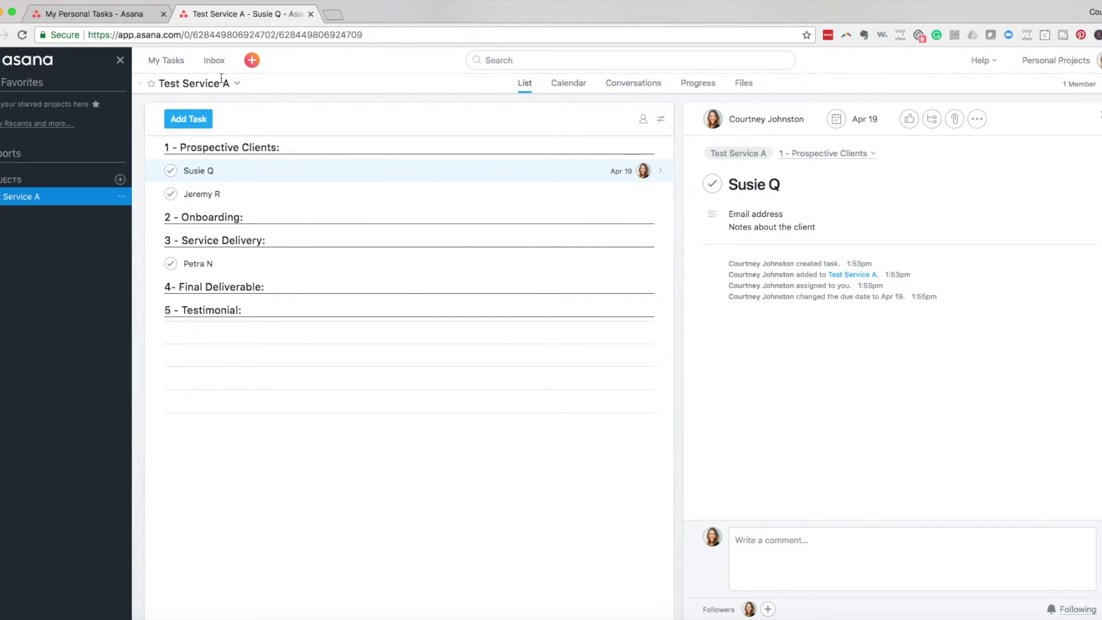
left_click(161, 65)
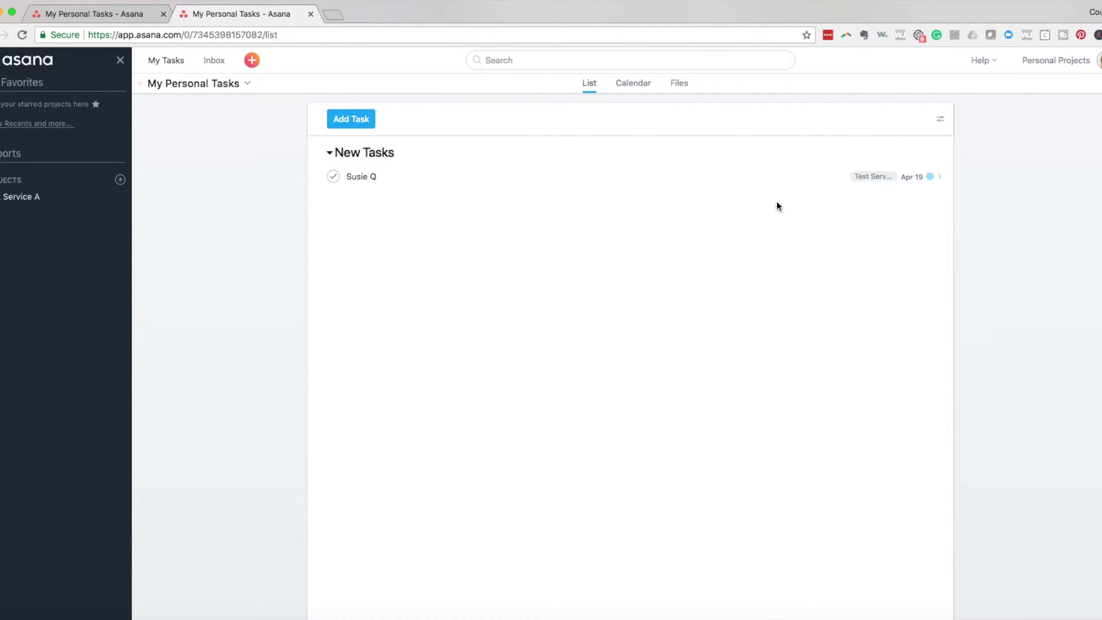
left_click(44, 202)
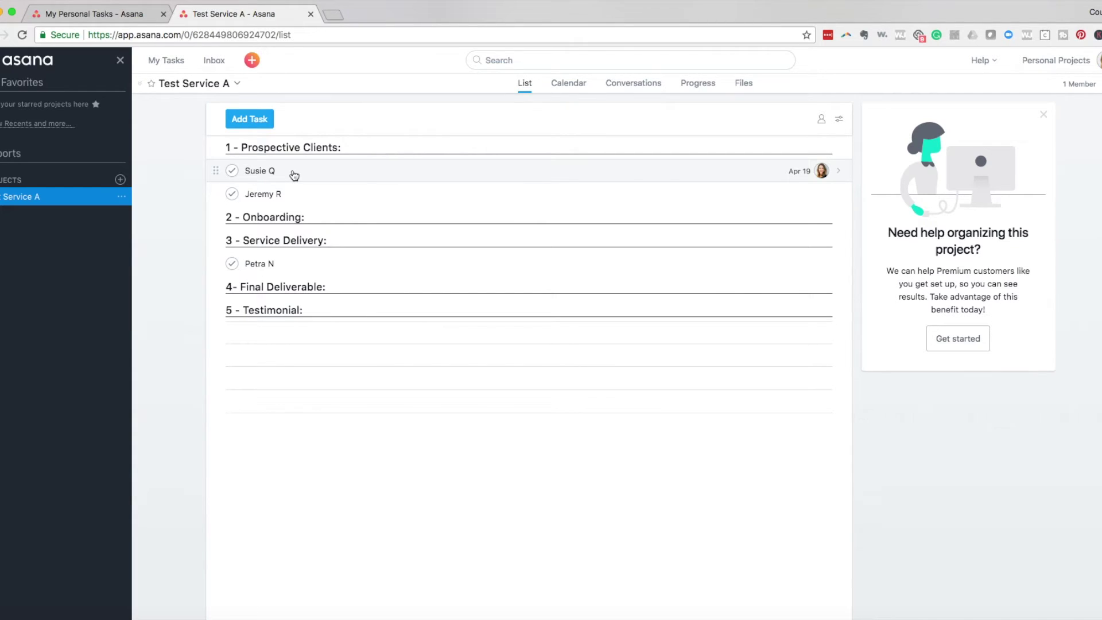
Drag Susie Q under '2 - Onboarding' and add 'Booking dates / info' to its description.
left_click_drag(215, 170, 216, 171)
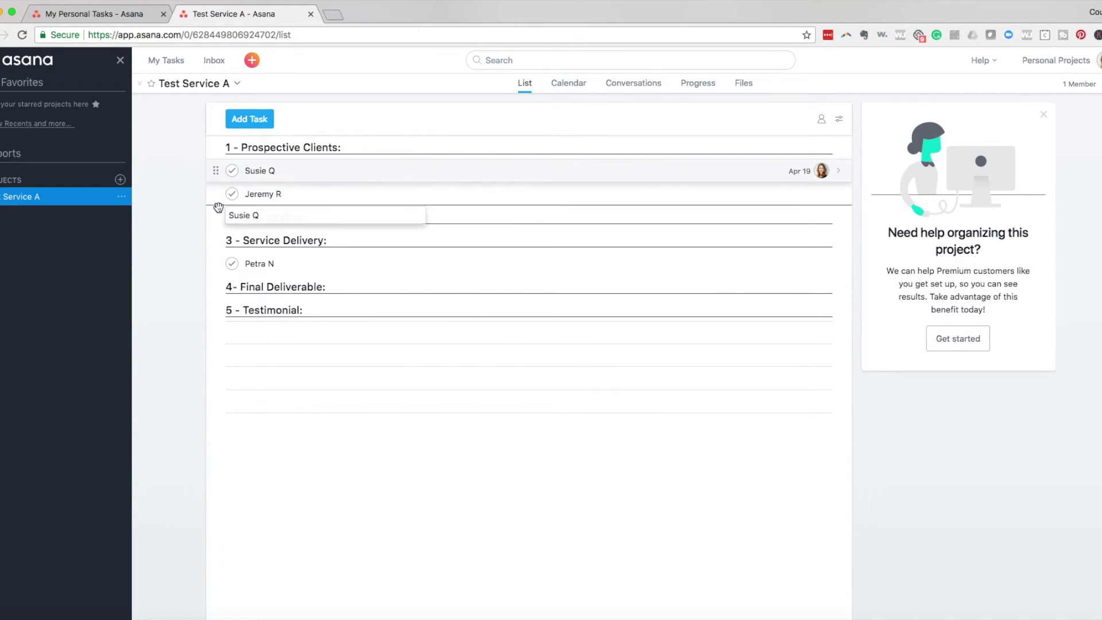
left_click_drag(216, 170, 220, 226)
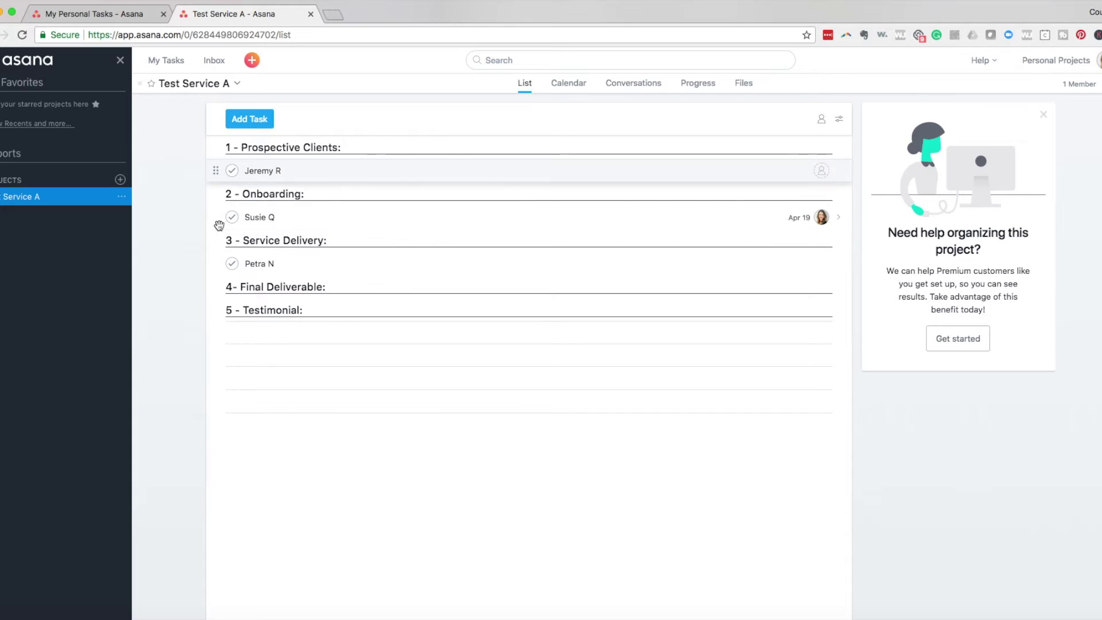
left_click(288, 217)
left_click(831, 226)
key("Return")
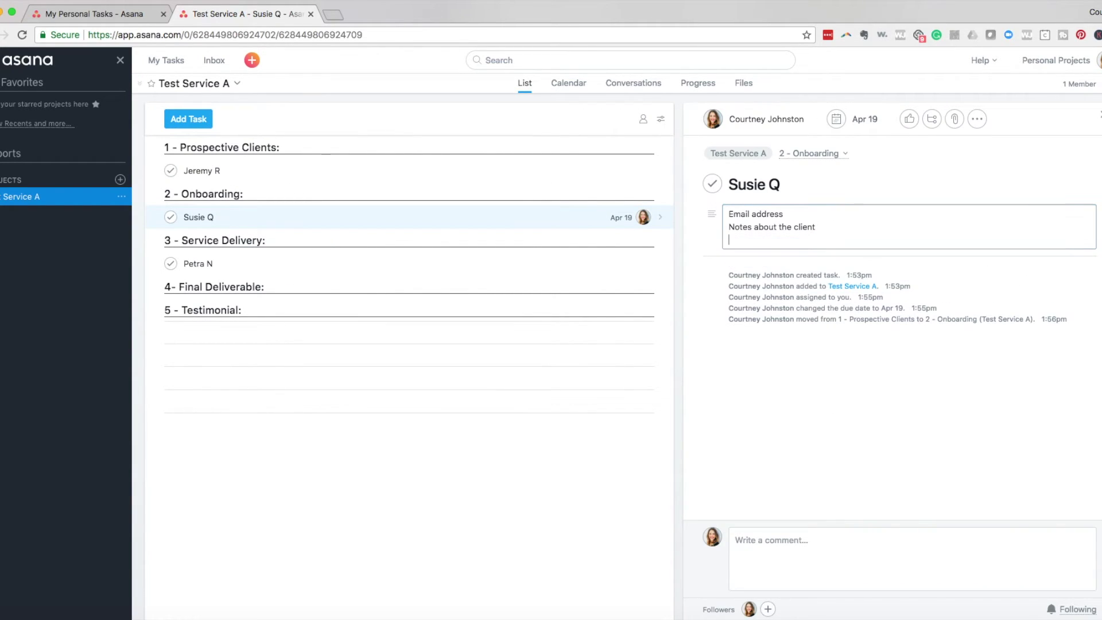
type("Booking dates")
type(" / info")
mouse_move(644, 217)
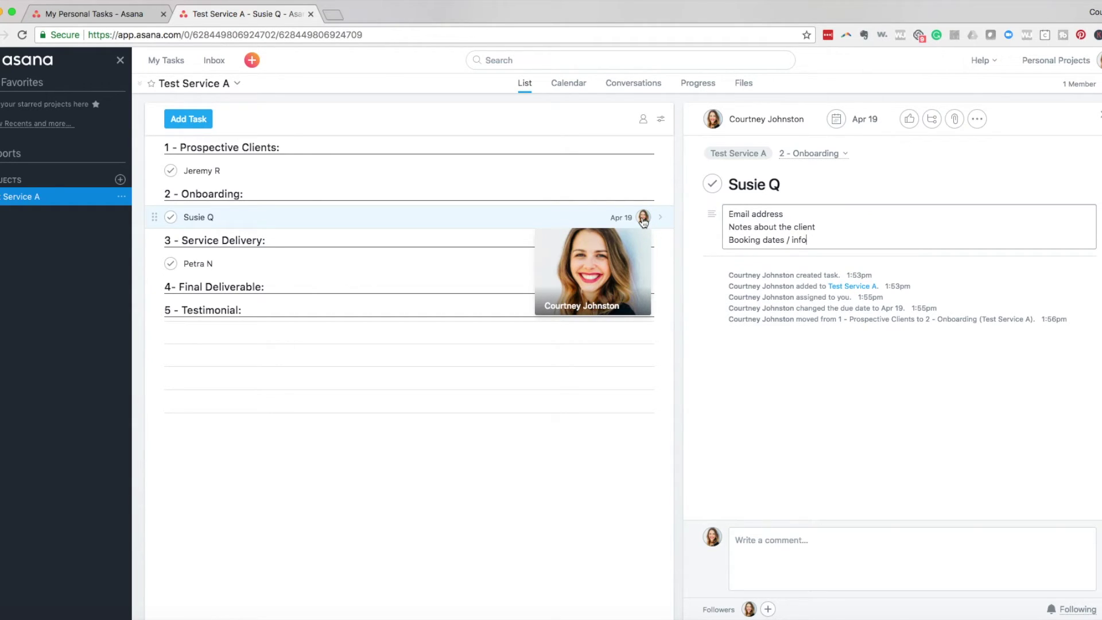
Change Susie Q's due date from April 19 to April 23 in the task pane.
left_click(779, 119)
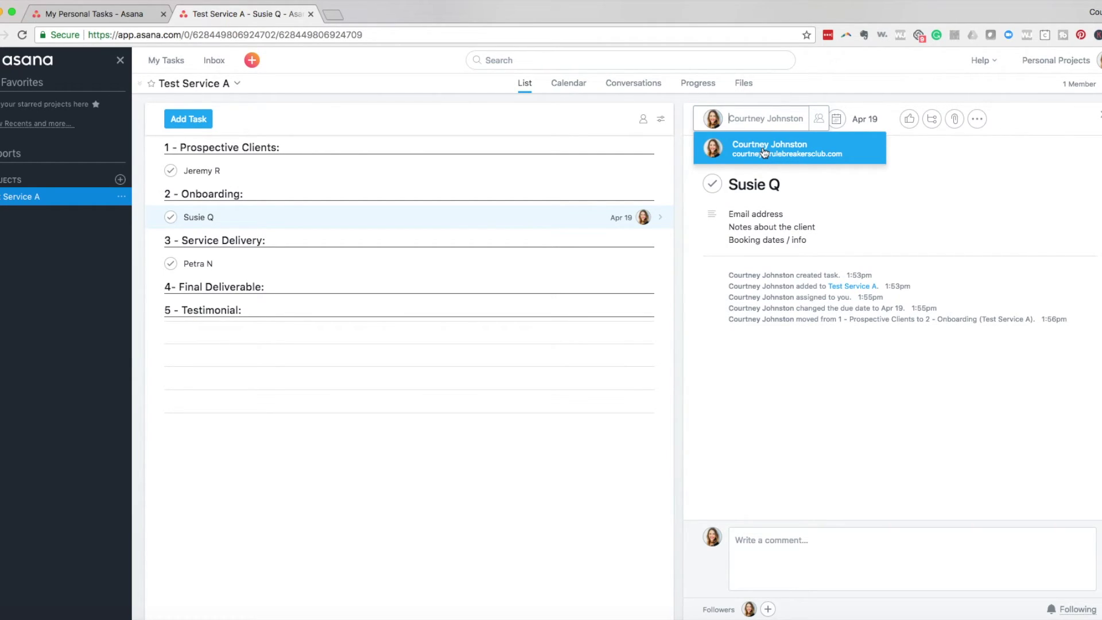
left_click(865, 119)
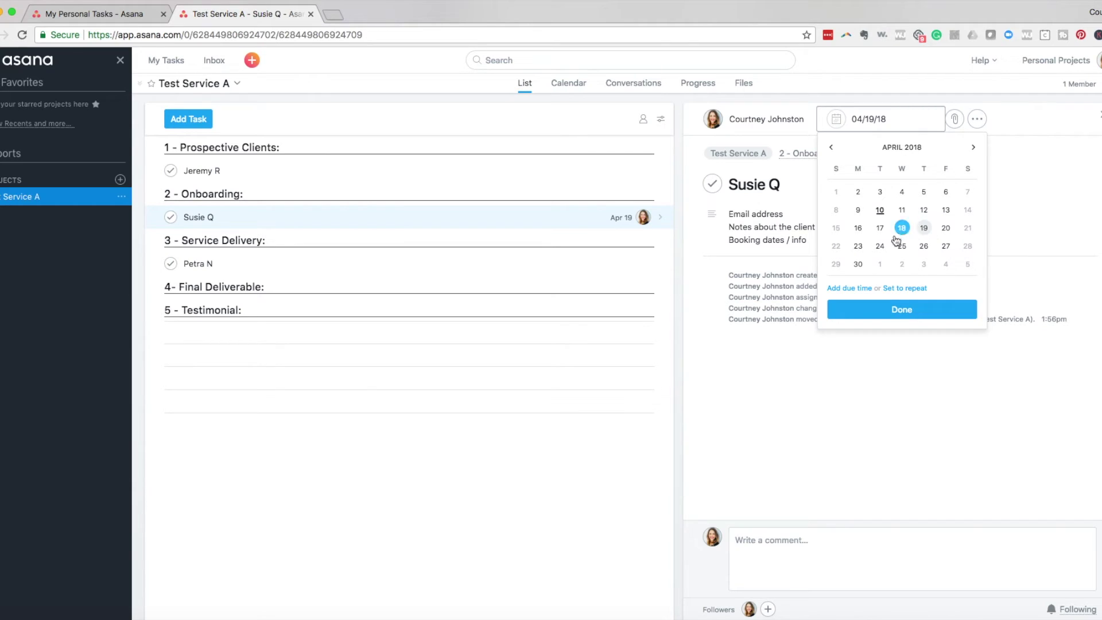
left_click(857, 246)
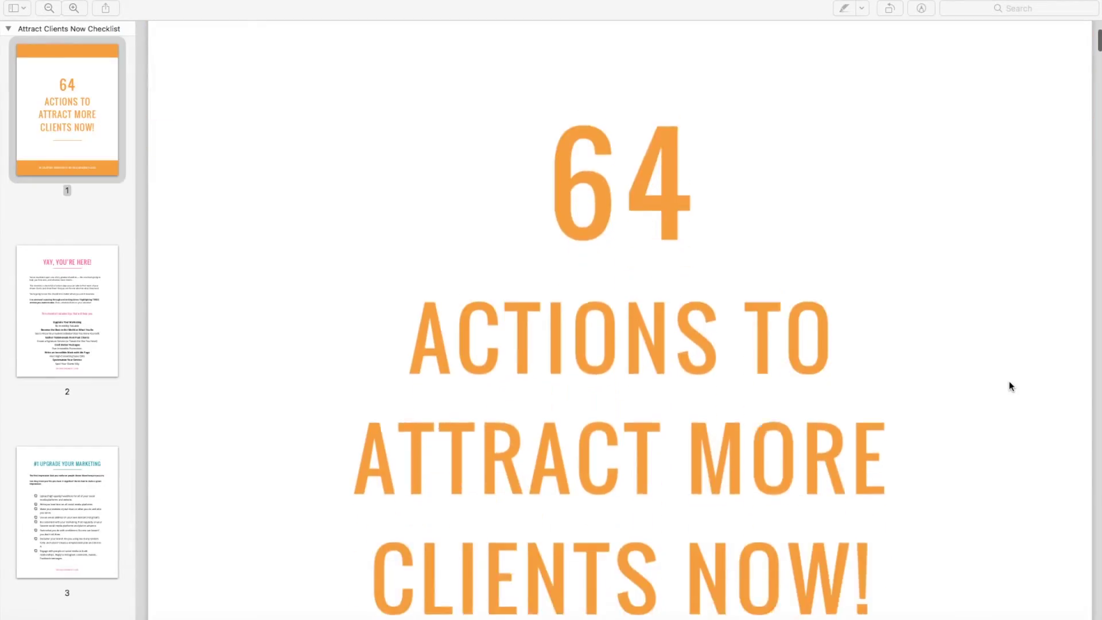
scroll(1008, 383, "down", 3)
scroll(1009, 387, "down", 5)
scroll(1010, 386, "down", 5)
scroll(1026, 386, "down", 5)
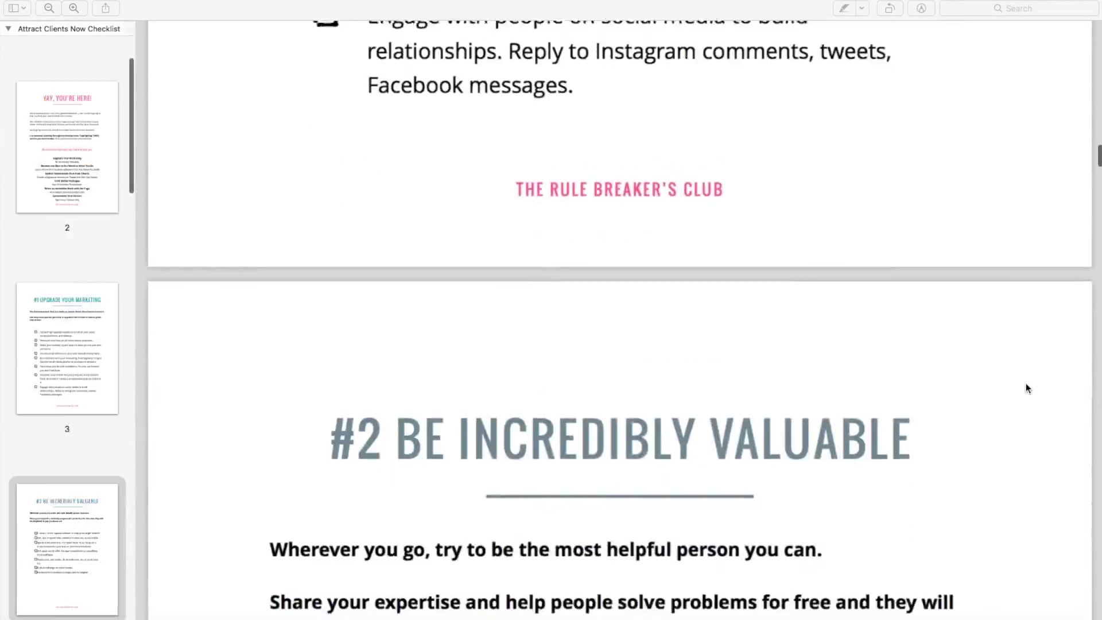
scroll(1026, 387, "down", 5)
scroll(1026, 389, "down", 5)
scroll(1026, 390, "down", 5)
scroll(1027, 389, "down", 5)
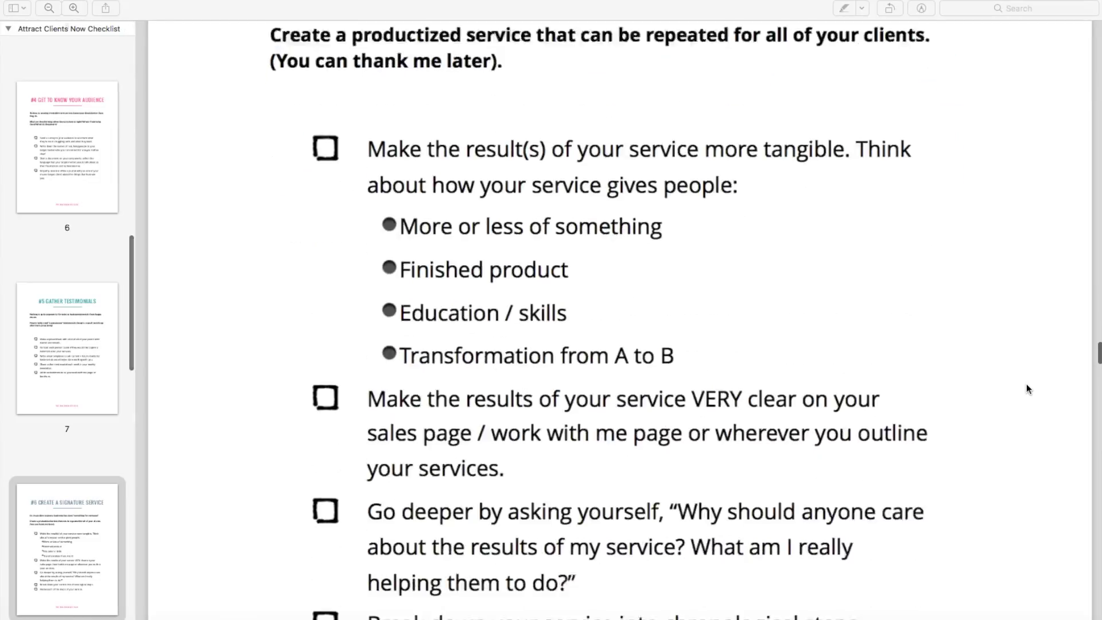
scroll(1026, 389, "down", 5)
scroll(1025, 388, "down", 5)
scroll(1027, 389, "down", 5)
scroll(1027, 386, "down", 5)
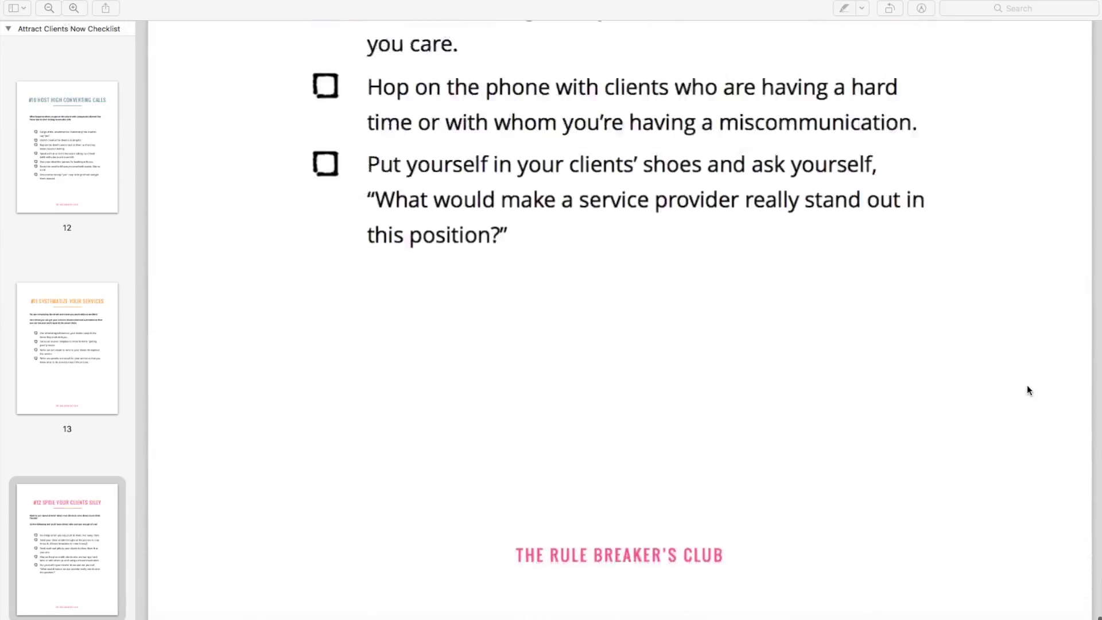